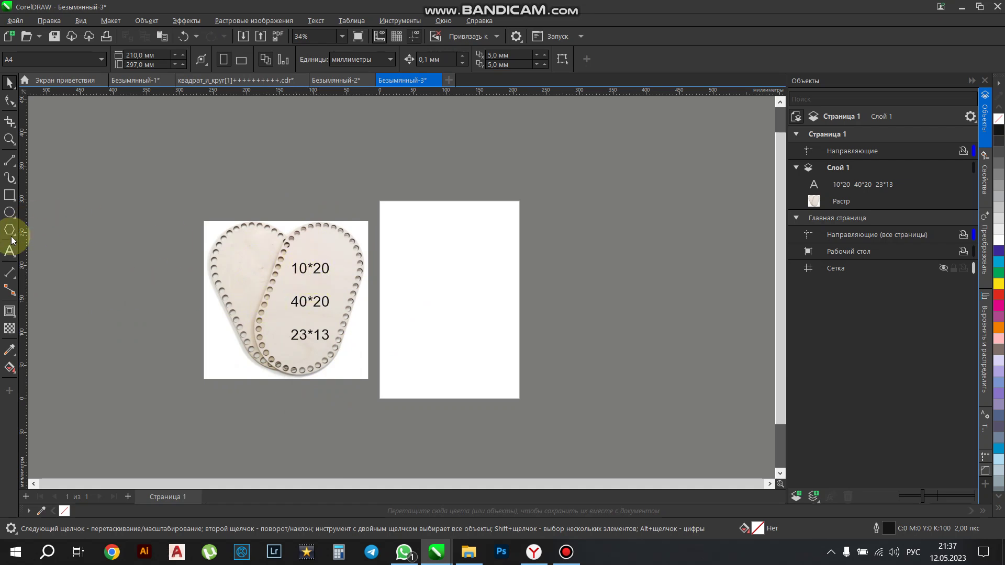
Draw a rectangle, set its size to 200 × 100 mm and centre it on the page.
click(10, 195)
drag(398, 246, 587, 325)
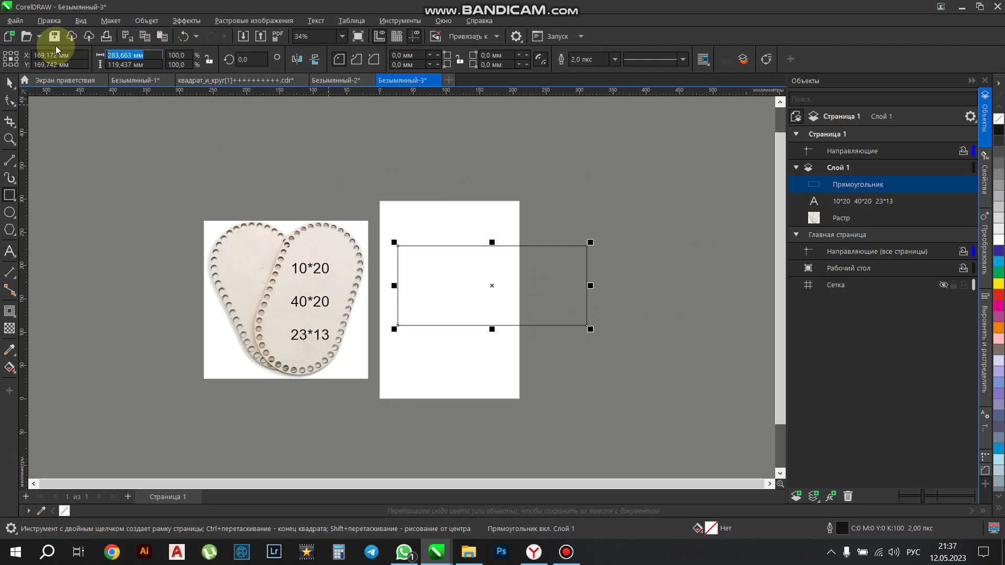
text(200)
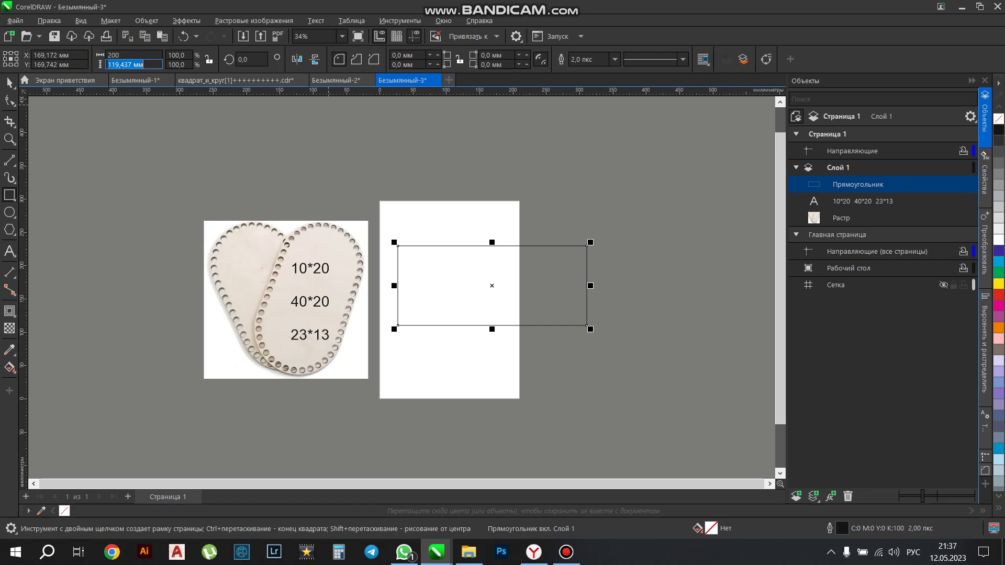
key(Return)
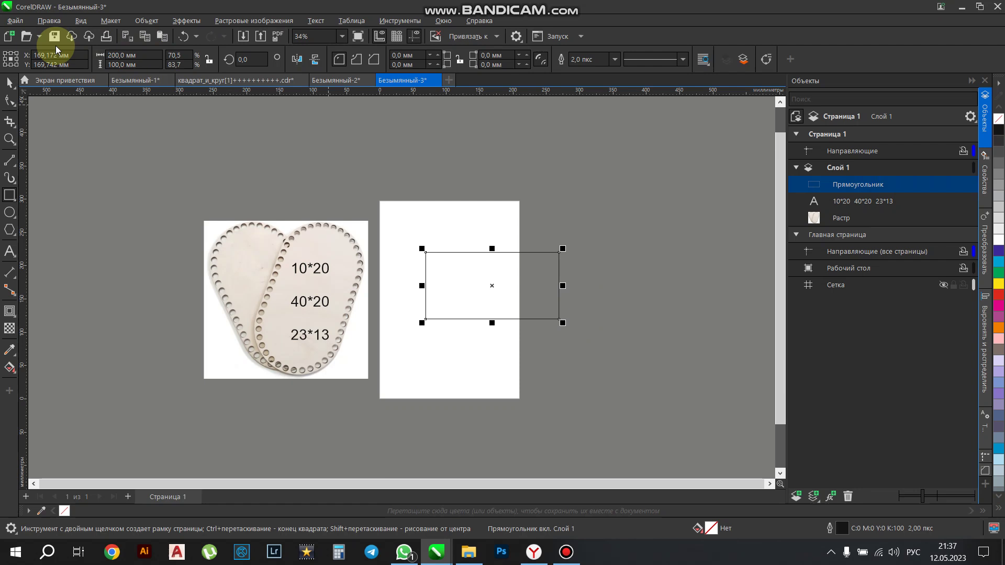
key(p)
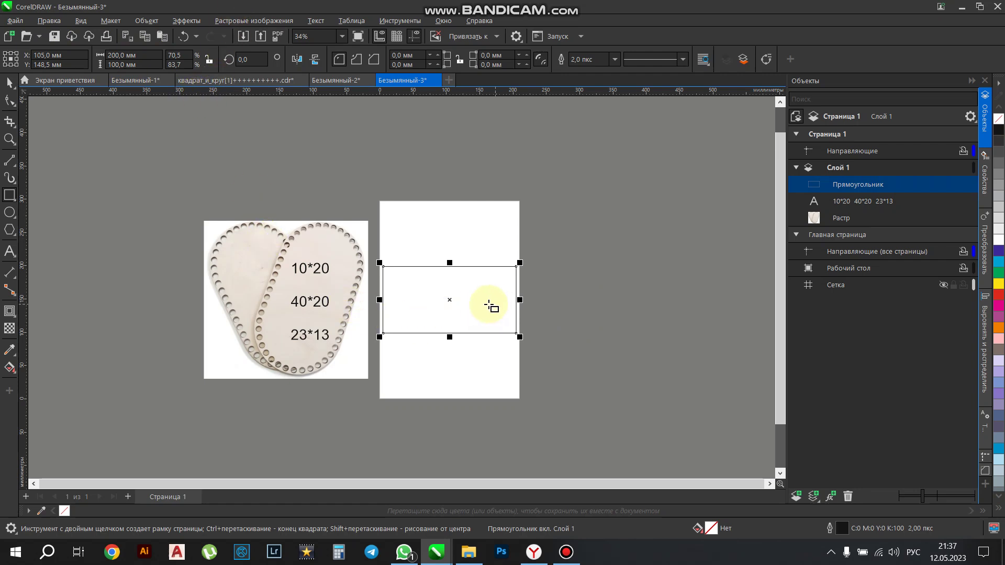
Round all four corners of the rectangle to the full 50 mm radius.
scroll(492, 306, up, 2)
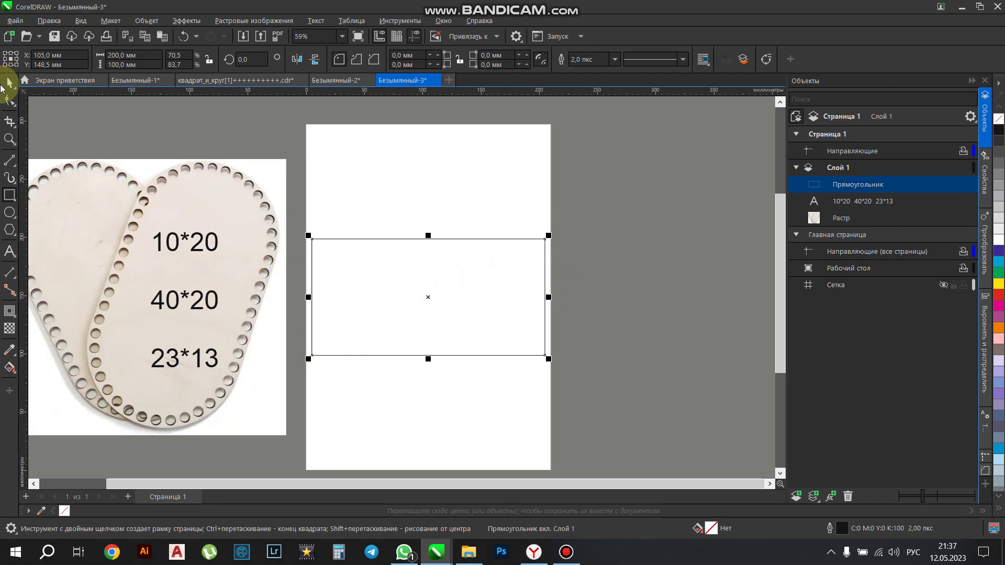
click(8, 100)
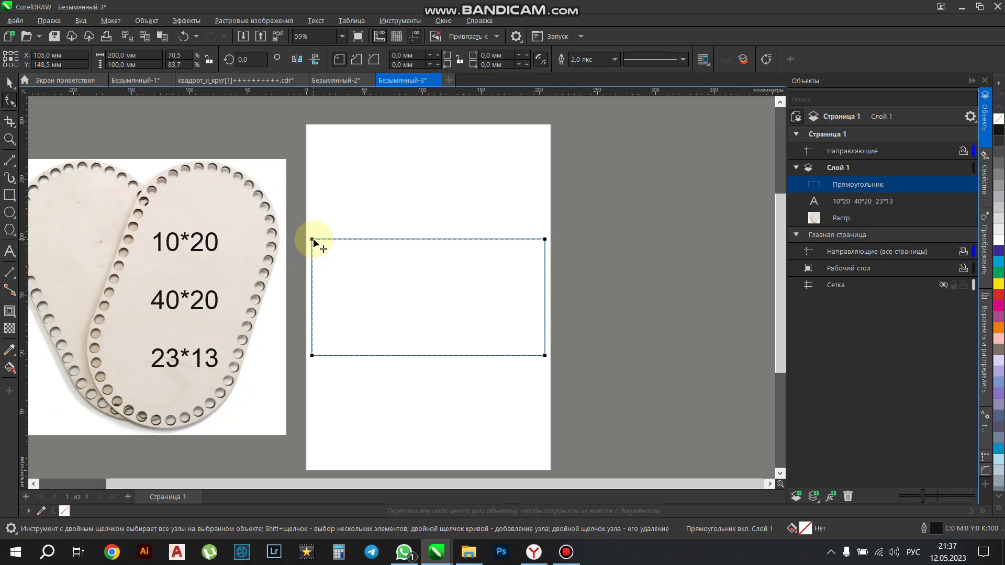
drag(357, 247, 406, 253)
click(9, 82)
click(599, 219)
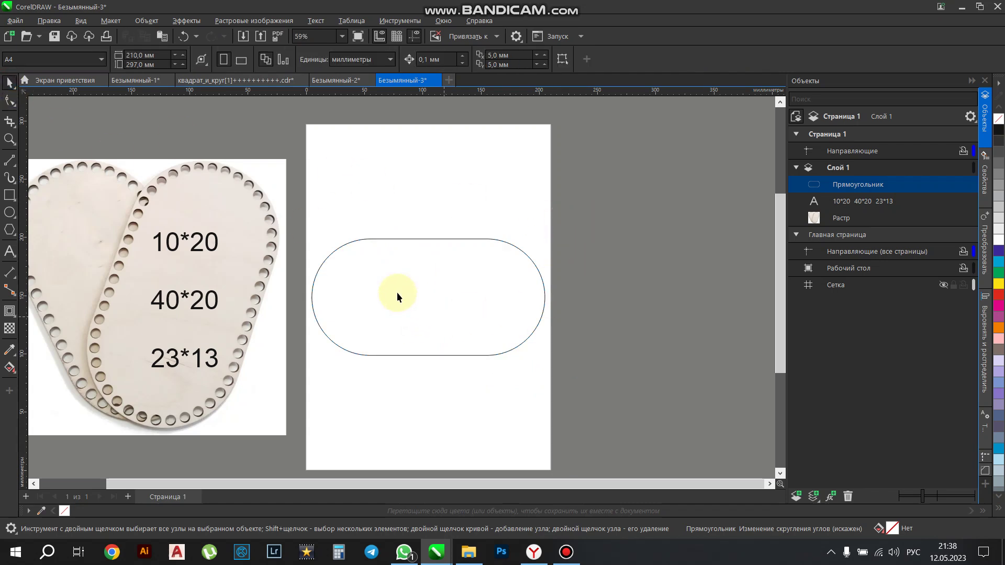
Convert the rounded rectangle to a curve and check its nodes.
click(10, 101)
click(321, 268)
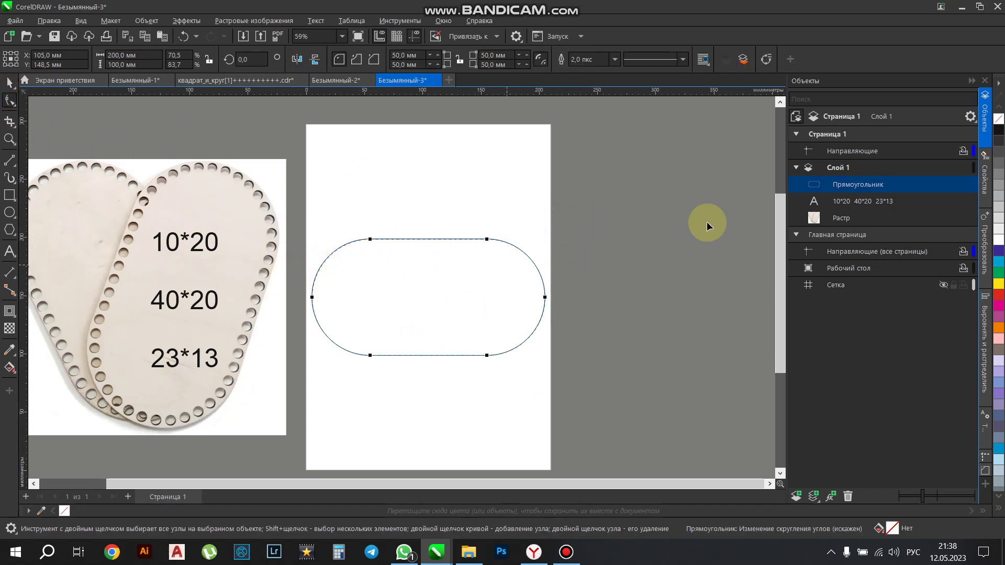
right_click(845, 187)
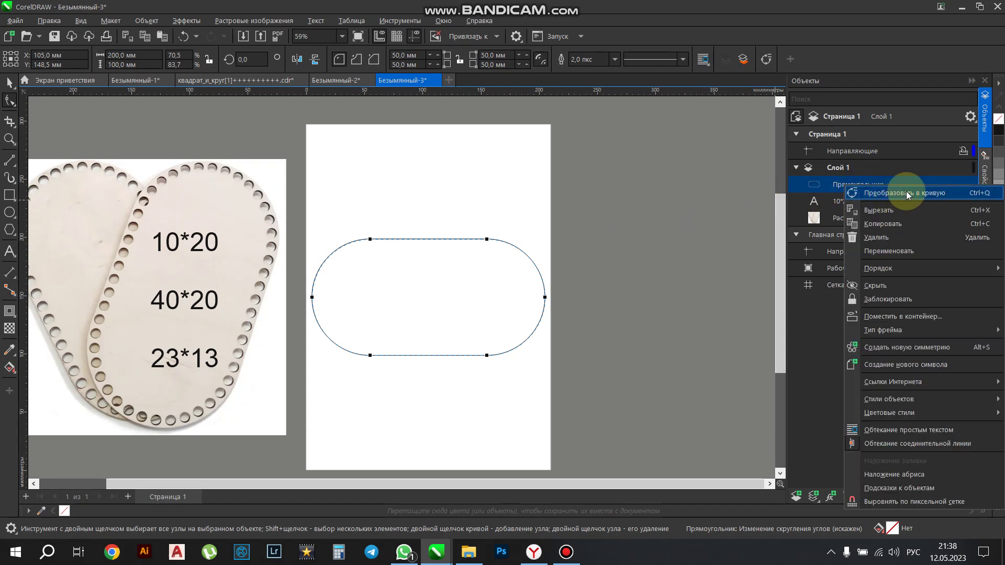
click(896, 193)
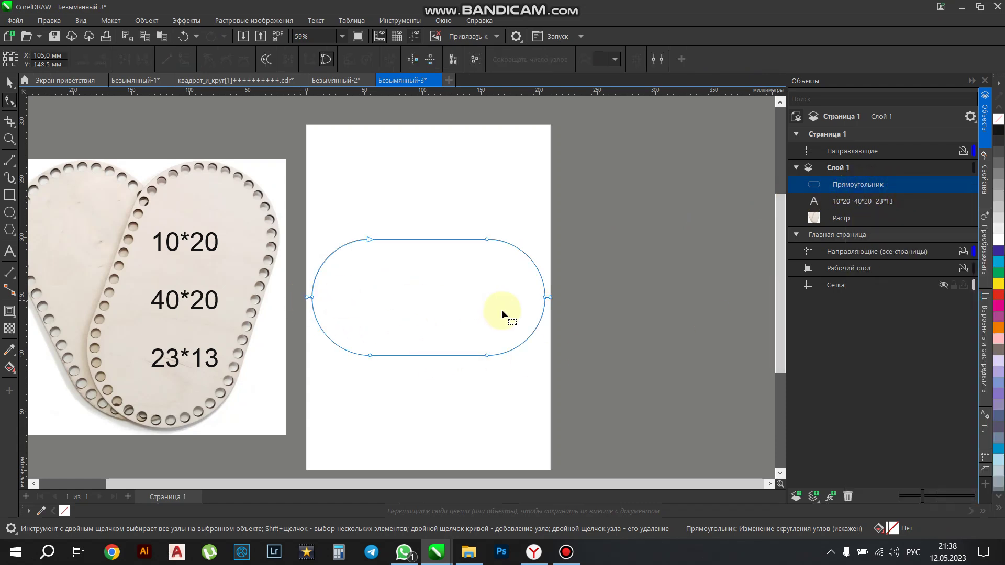
scroll(542, 301, up, 2)
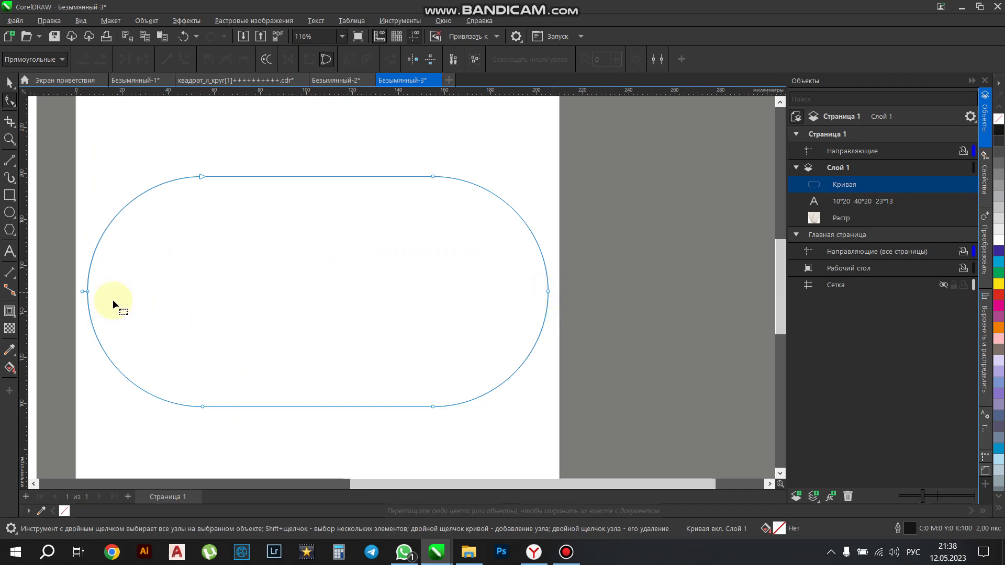
click(80, 291)
scroll(418, 298, down, 3)
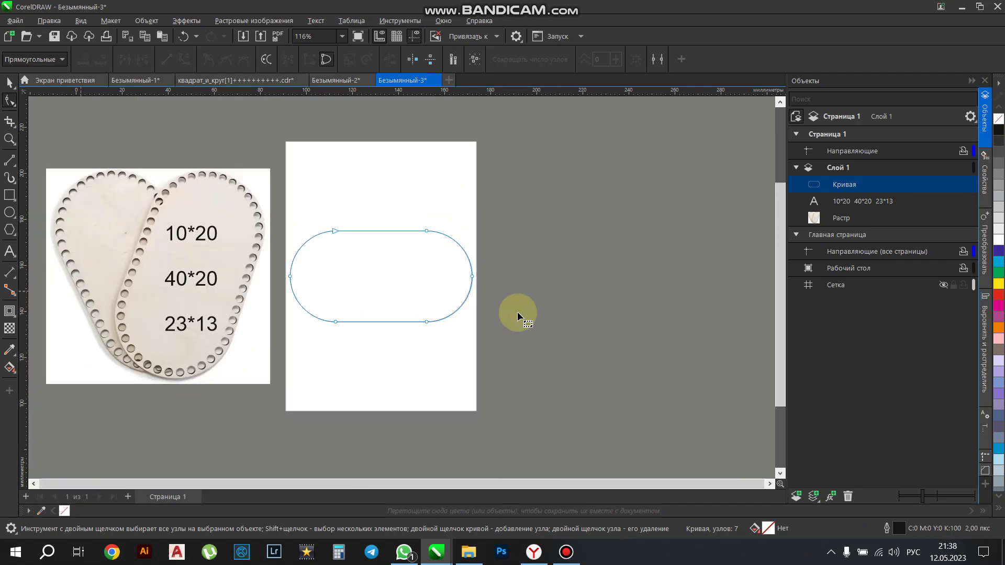
Add a one-step inward contour to the oval curve and set its offset to 6 mm.
click(8, 79)
scroll(426, 251, down, 1)
scroll(488, 262, up, 3)
scroll(347, 230, up, 3)
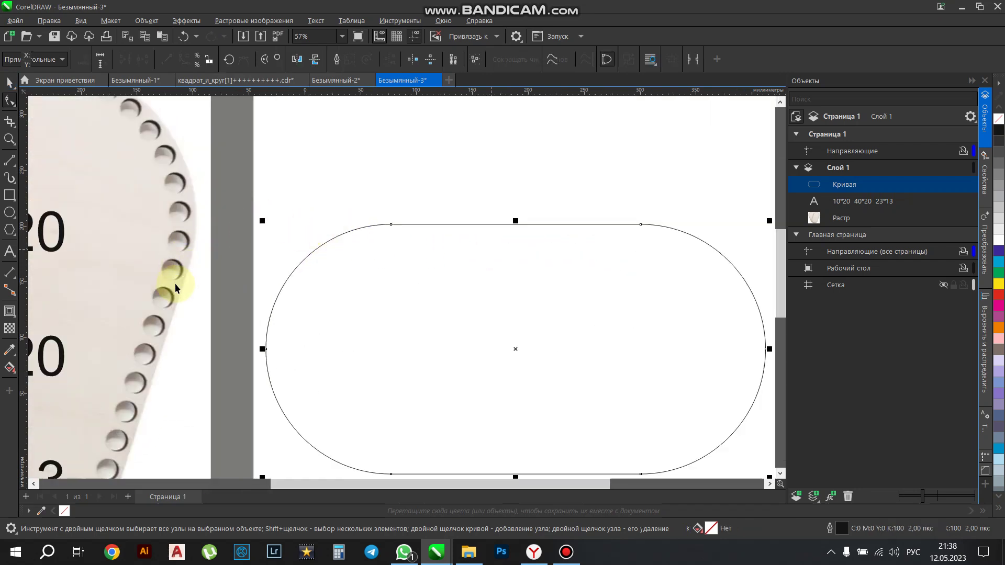
key(space)
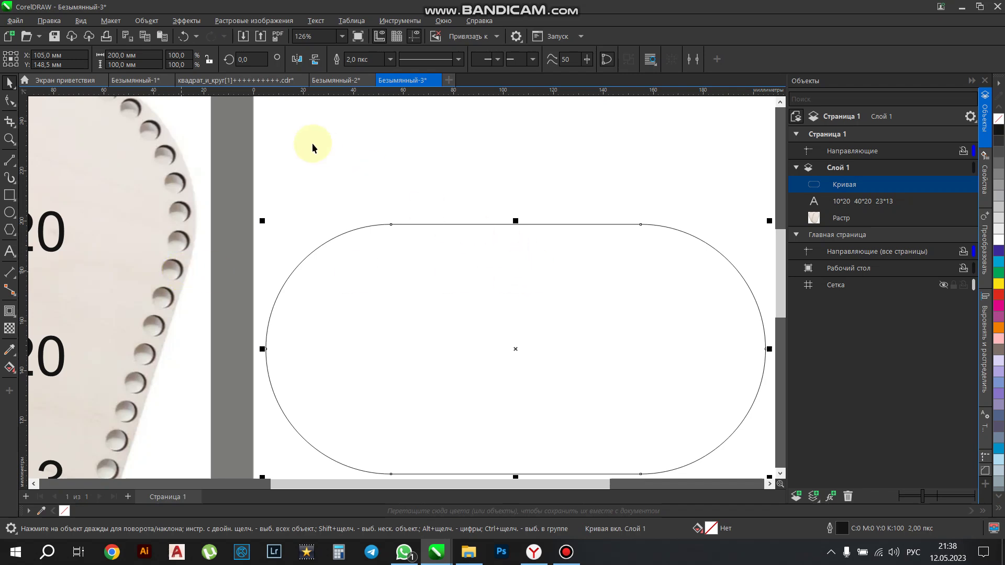
scroll(312, 143, down, 1)
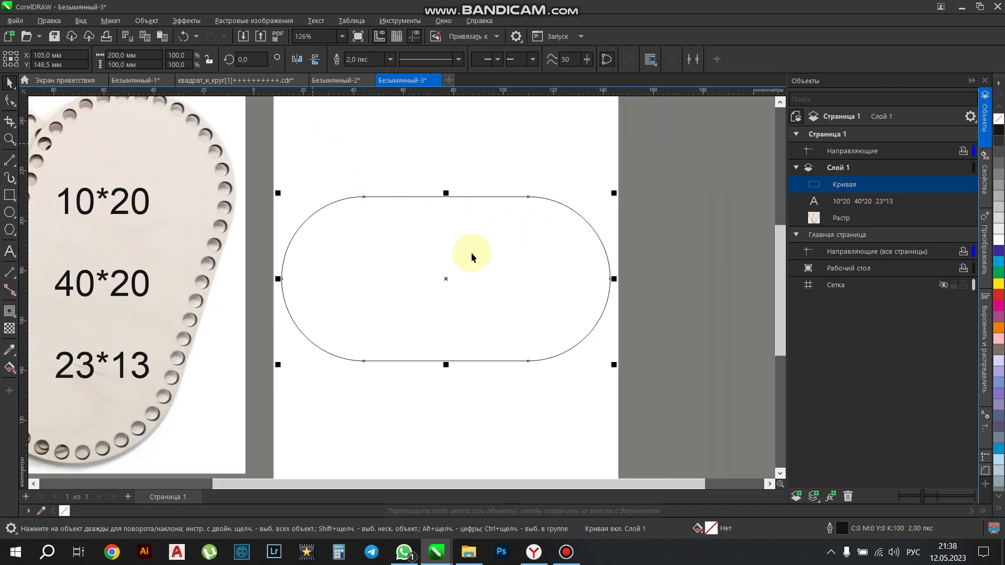
click(10, 312)
drag(365, 197, 366, 218)
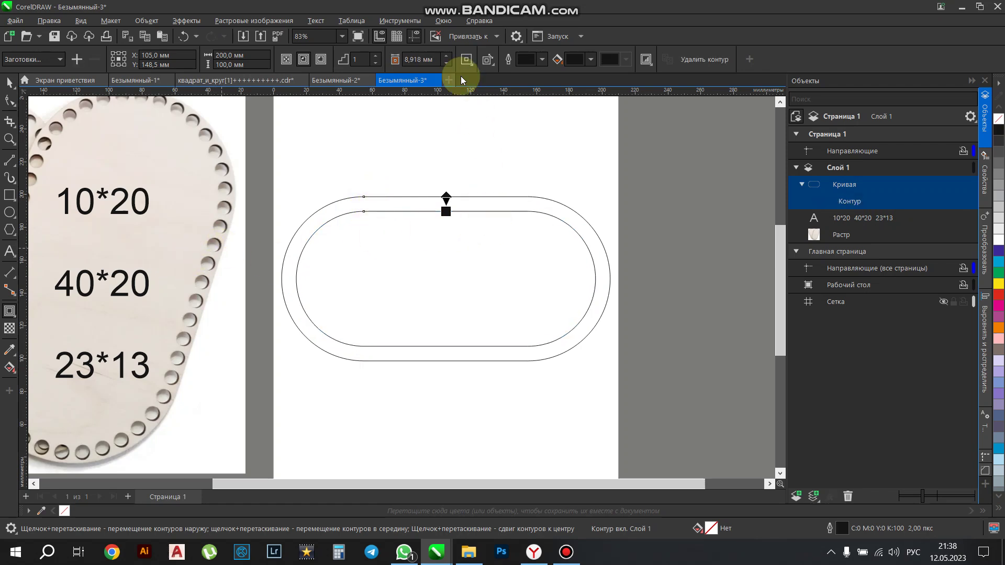
click(426, 57)
text(6)
click(369, 55)
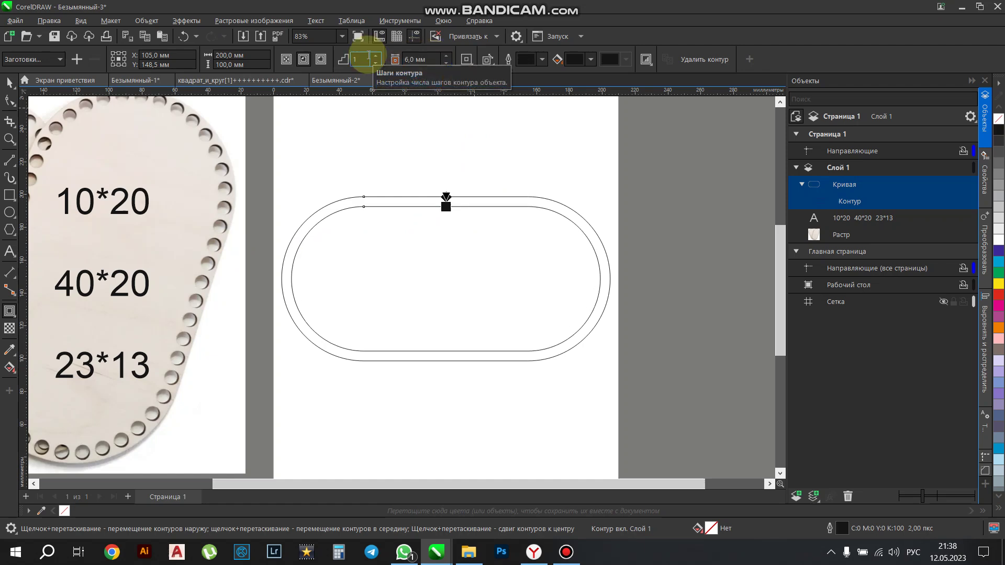
Break the contour apart from the outer curve and colour the inner curve's outline red.
right_click(850, 202)
click(903, 211)
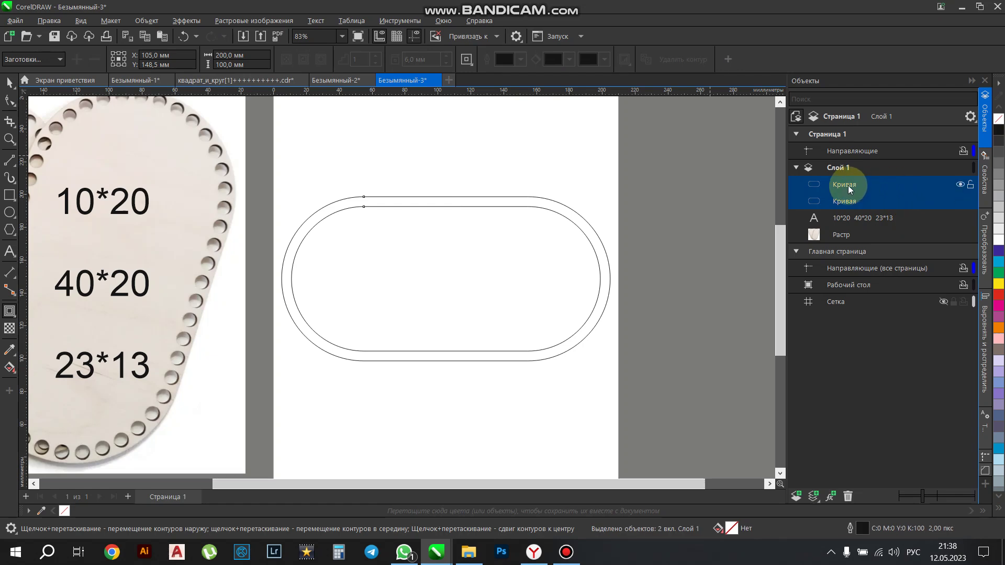
right_click(999, 296)
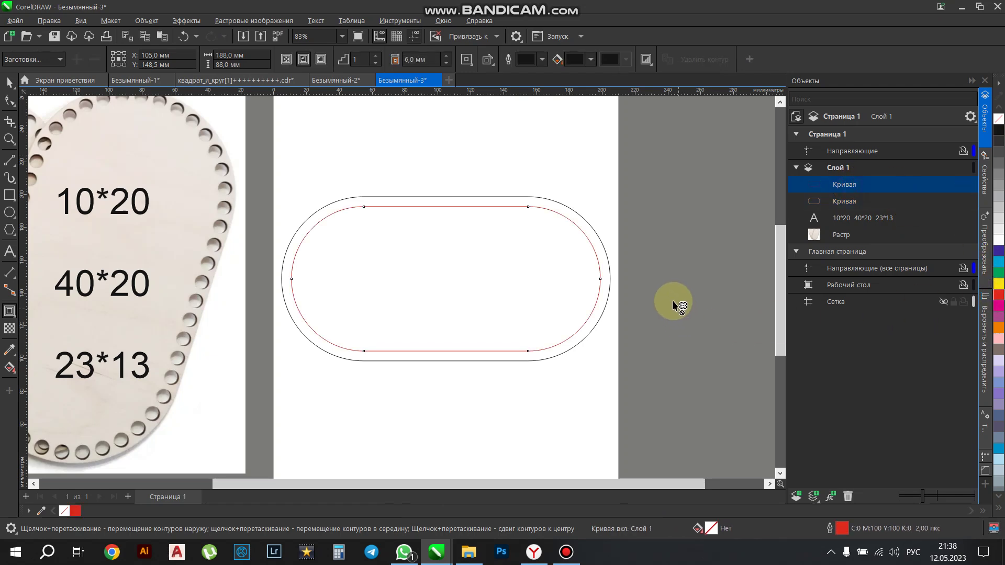
Place a horizontal guideline through the centre of the two ovals.
scroll(538, 301, down, 3)
scroll(545, 269, up, 2)
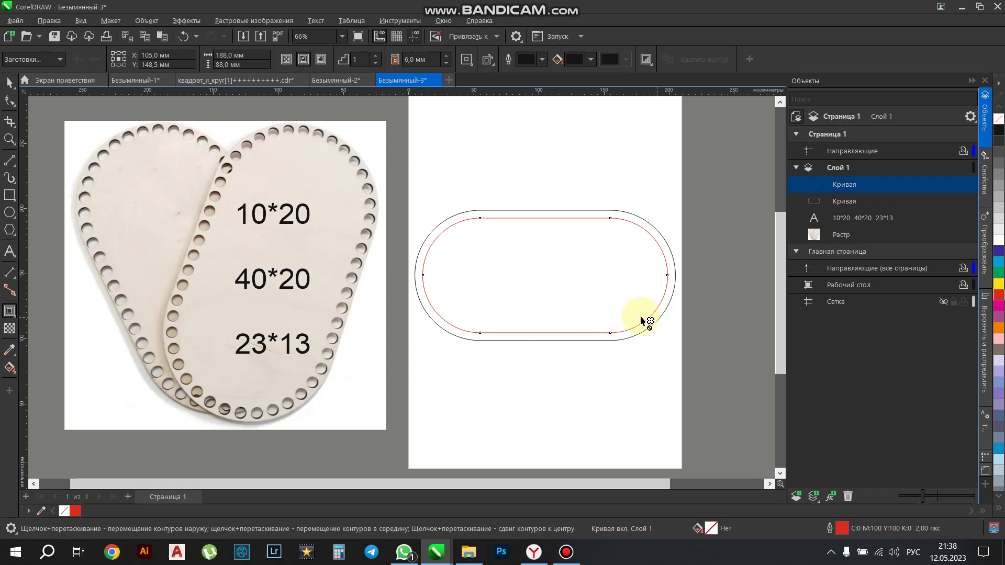
scroll(325, 283, down, 1)
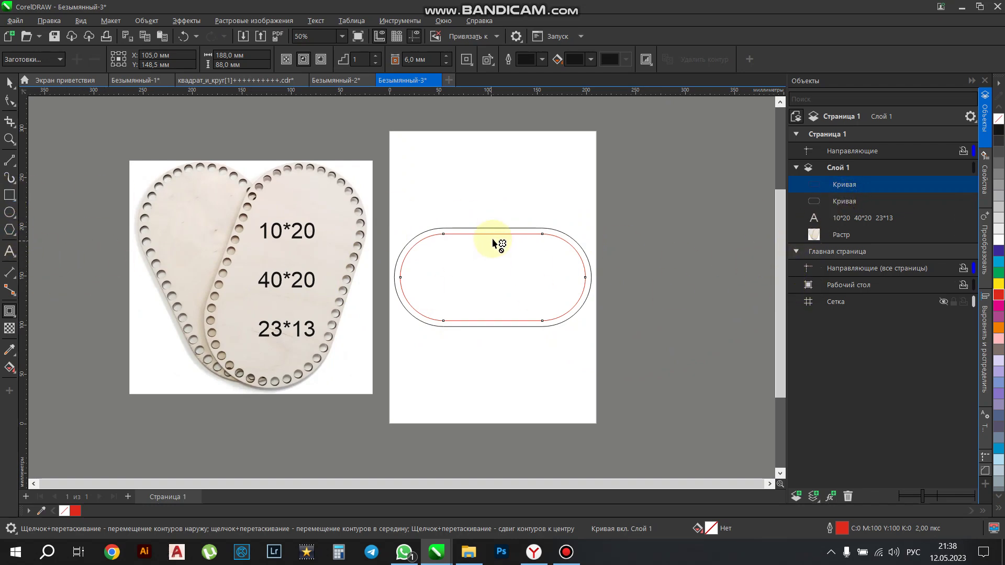
click(10, 83)
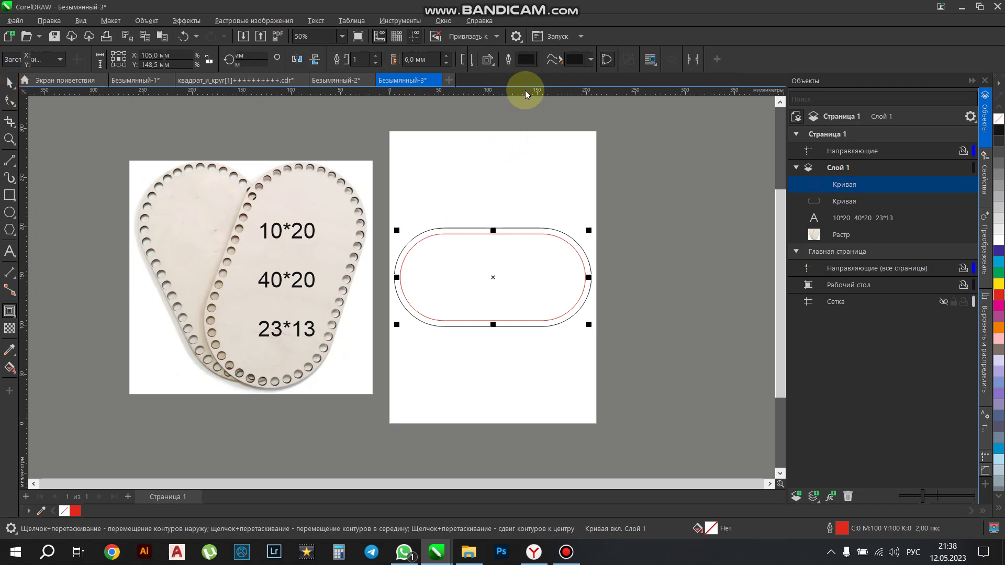
key(space)
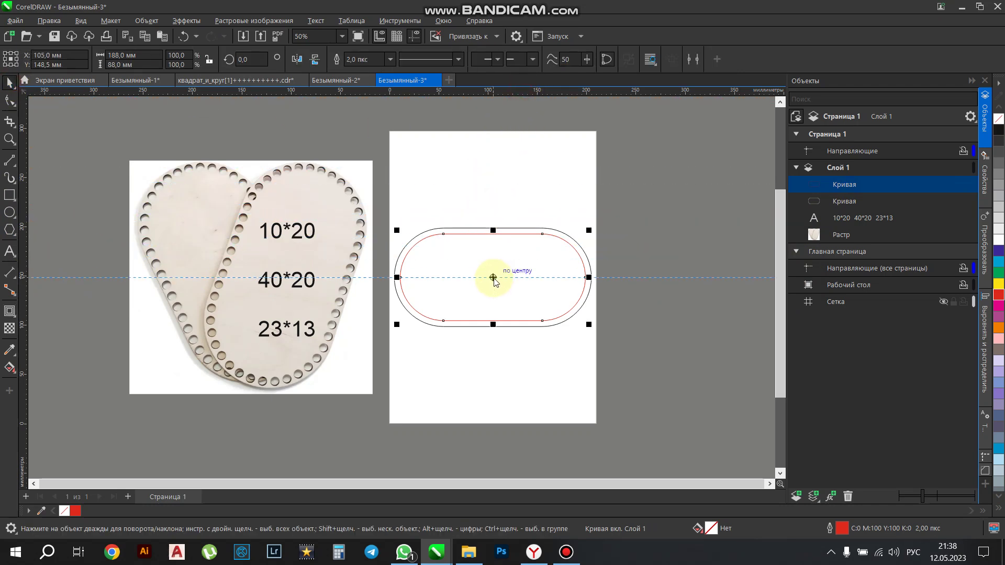
drag(492, 277, 492, 277)
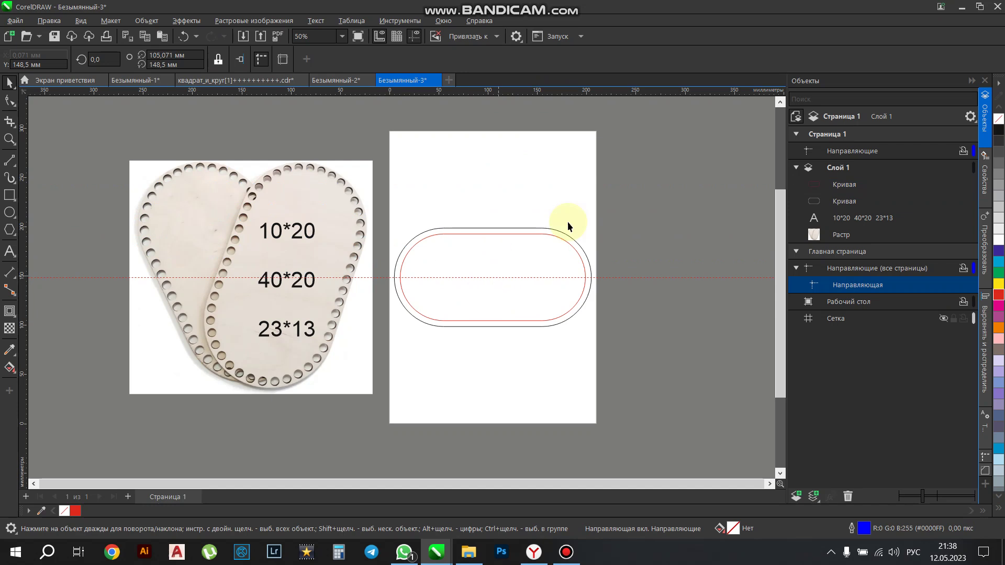
Draw a rectangle about 299 × 149 mm over the ovals' upper half, with its lower edge on the guideline.
click(9, 195)
drag(677, 131, 382, 230)
click(498, 37)
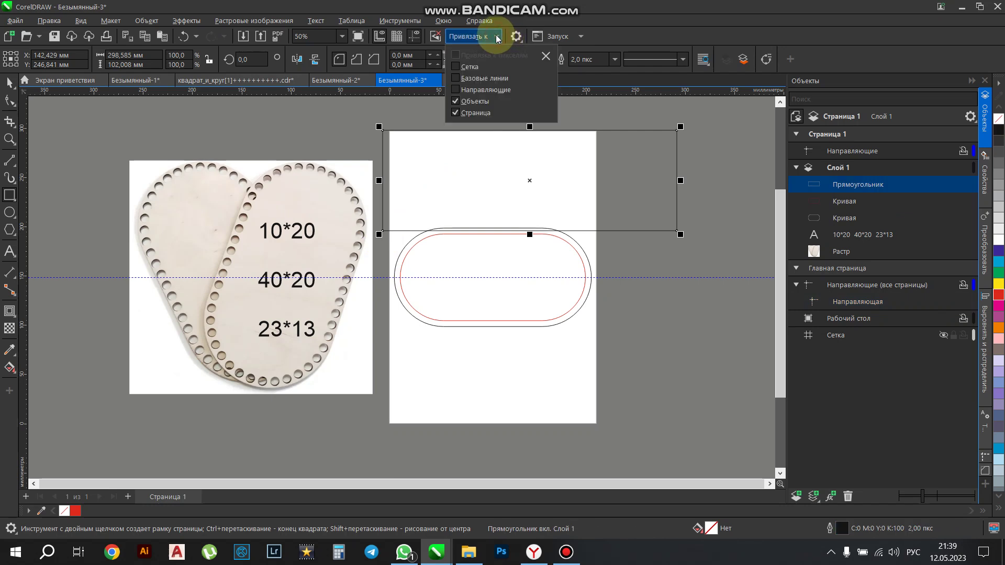
click(545, 56)
drag(530, 234, 529, 280)
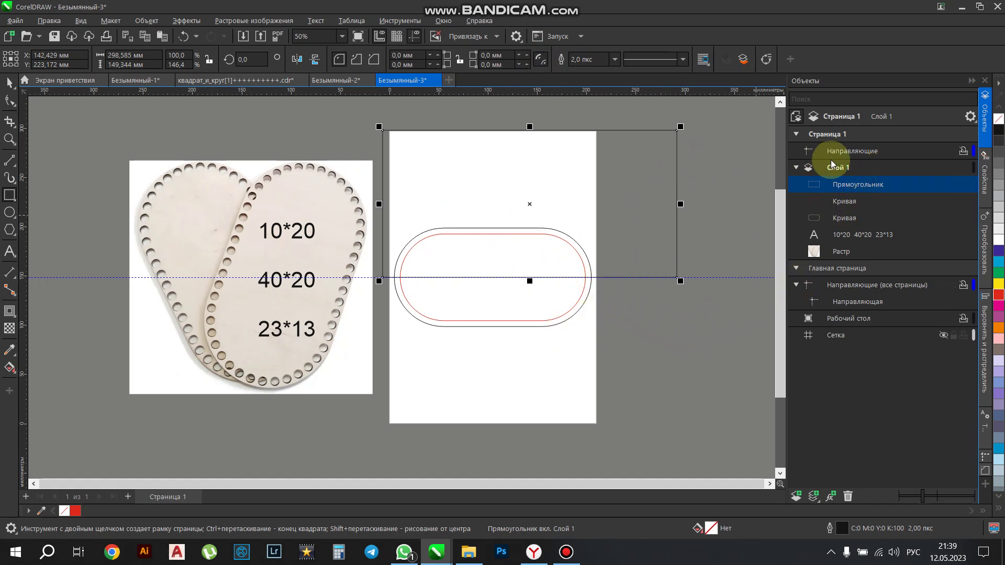
Subtract the rectangle from the red inner curve to cut away its upper half.
shift+click(851, 204)
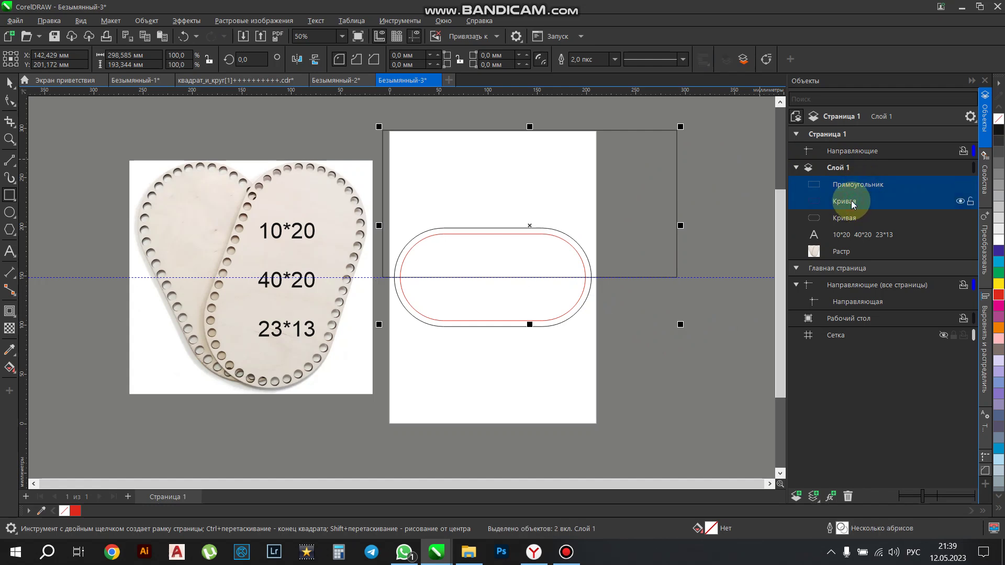
click(11, 83)
click(448, 61)
Delete the straight segment along the guideline from the remaining red half so the curve is open.
scroll(436, 277, up, 2)
key(F10)
key(F10)
click(430, 278)
click(430, 278)
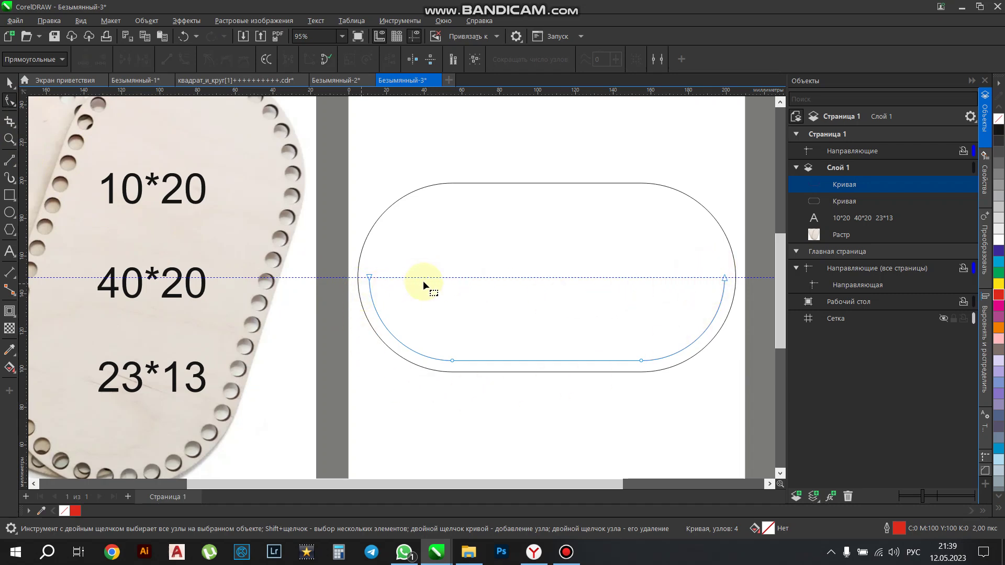
Hide the guideline to inspect the open ends of the half curve, and show it again.
click(415, 42)
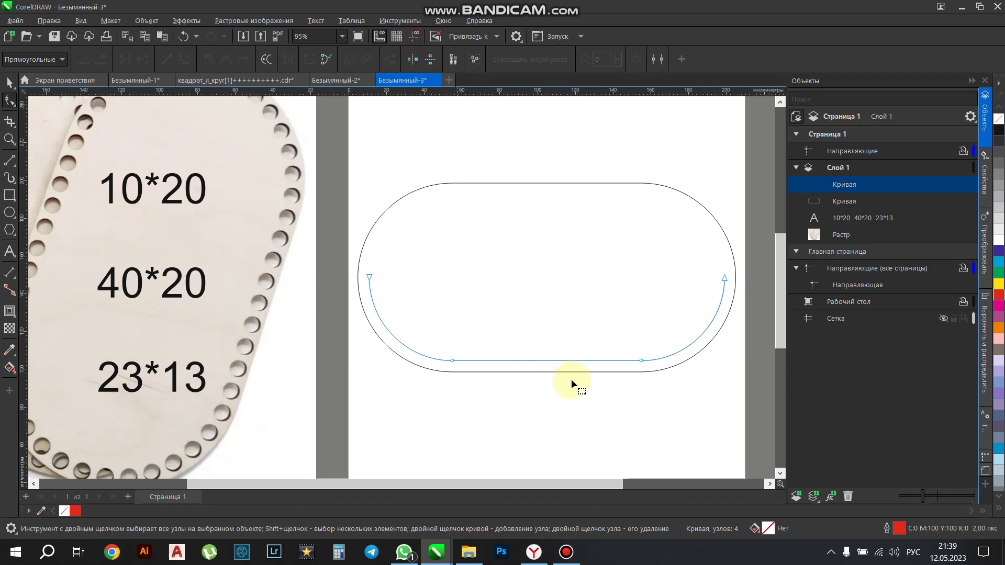
click(417, 40)
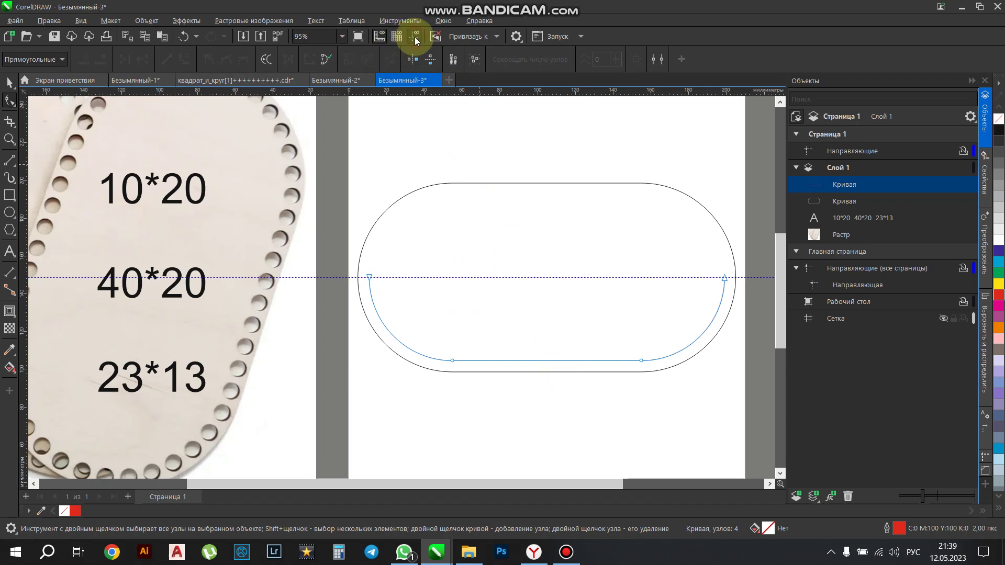
click(415, 40)
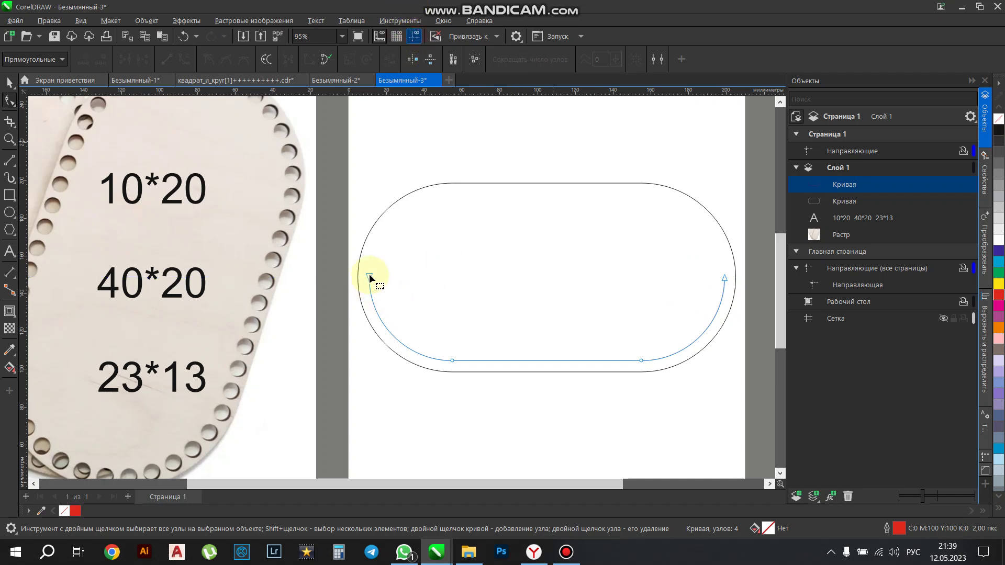
scroll(371, 281, up, 3)
scroll(273, 286, down, 3)
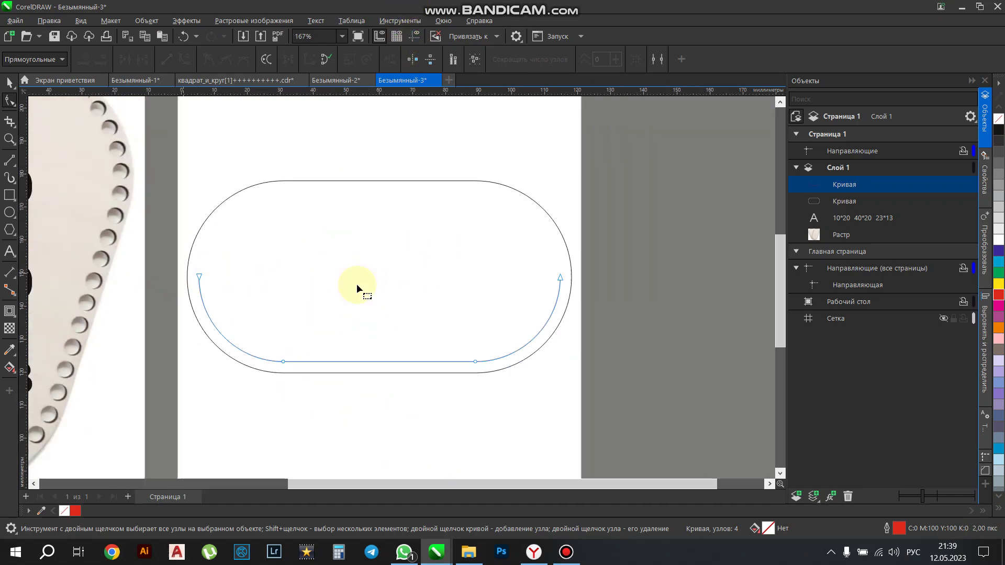
click(414, 36)
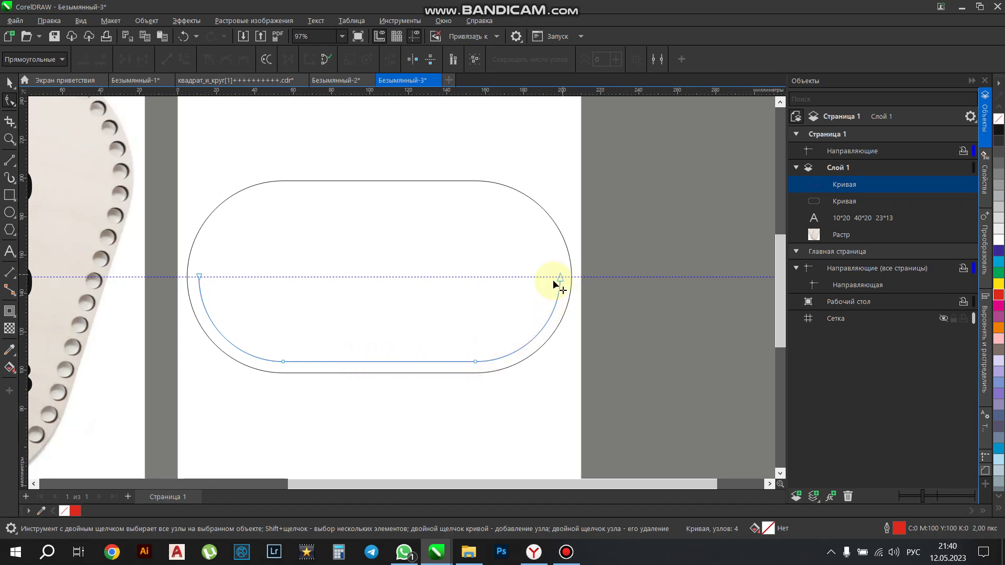
Draw a circle about 7.7 mm in diameter centred on the left end of the red half curve.
click(9, 212)
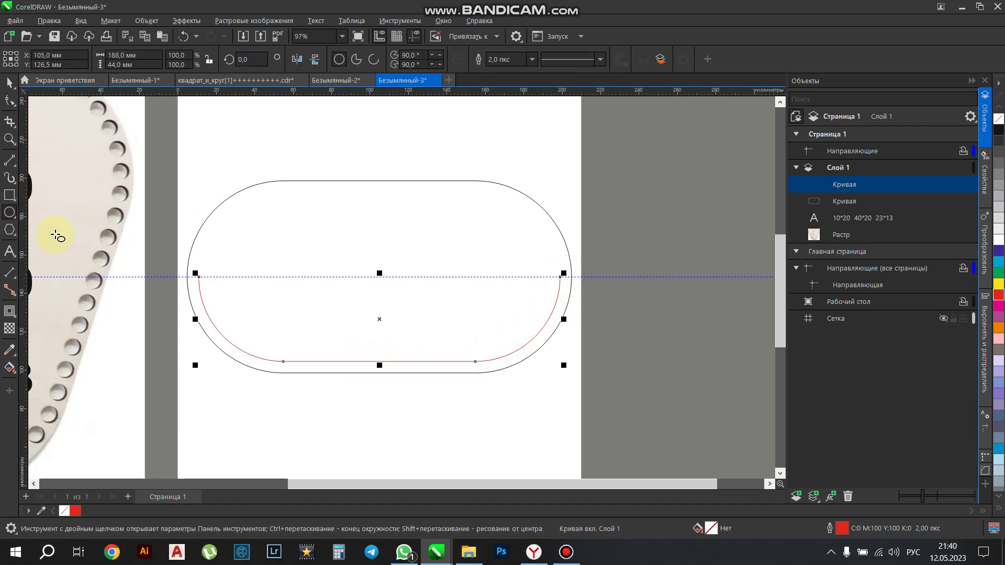
scroll(102, 275, up, 5)
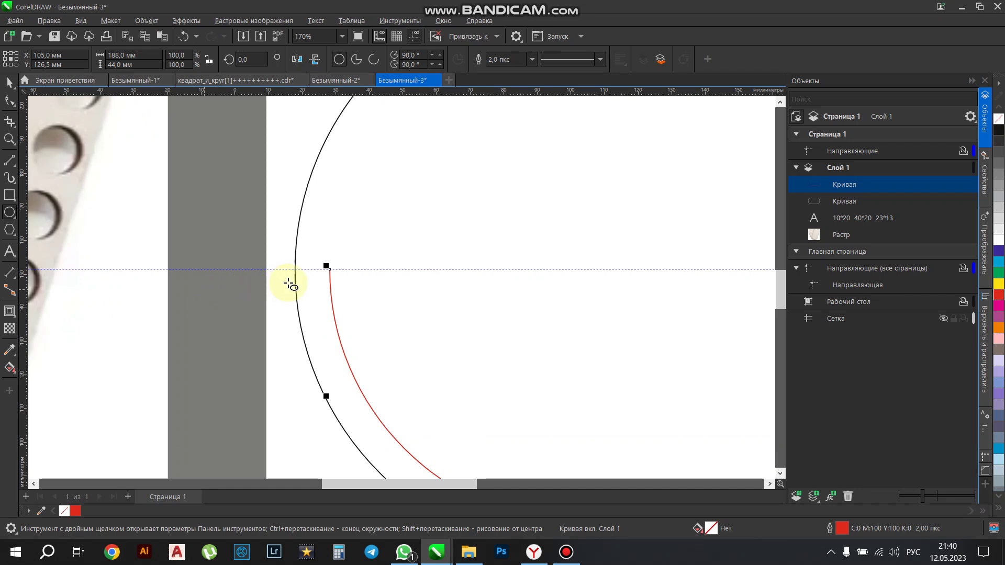
scroll(326, 272, up, 5)
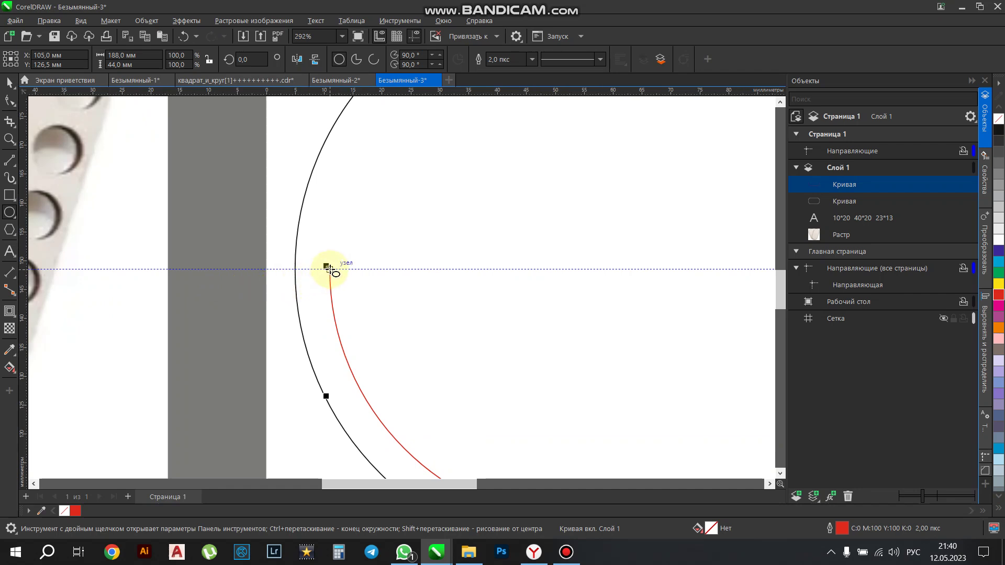
drag(329, 269, 352, 287)
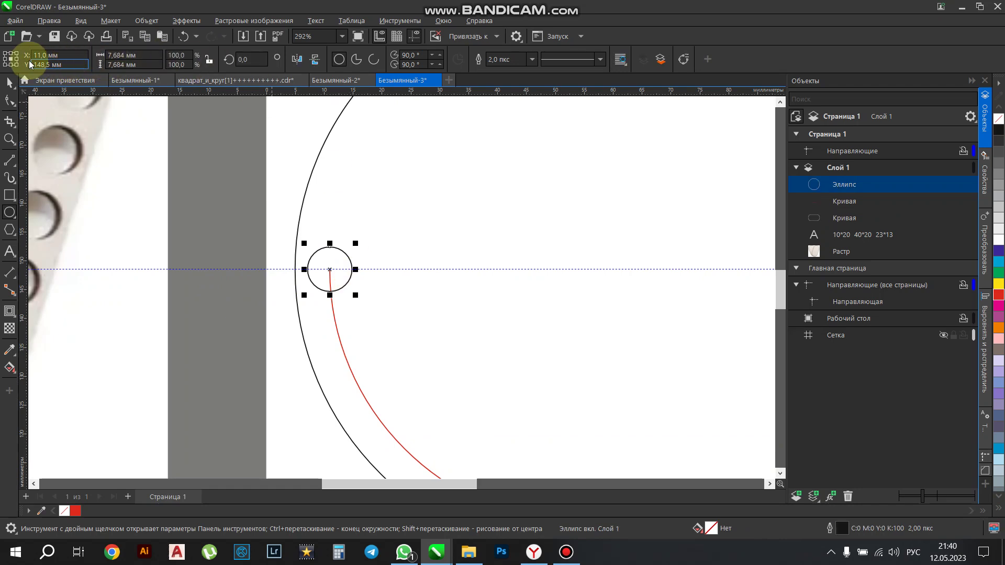
Set the circle's width and height to 8 mm and deselect it.
click(137, 57)
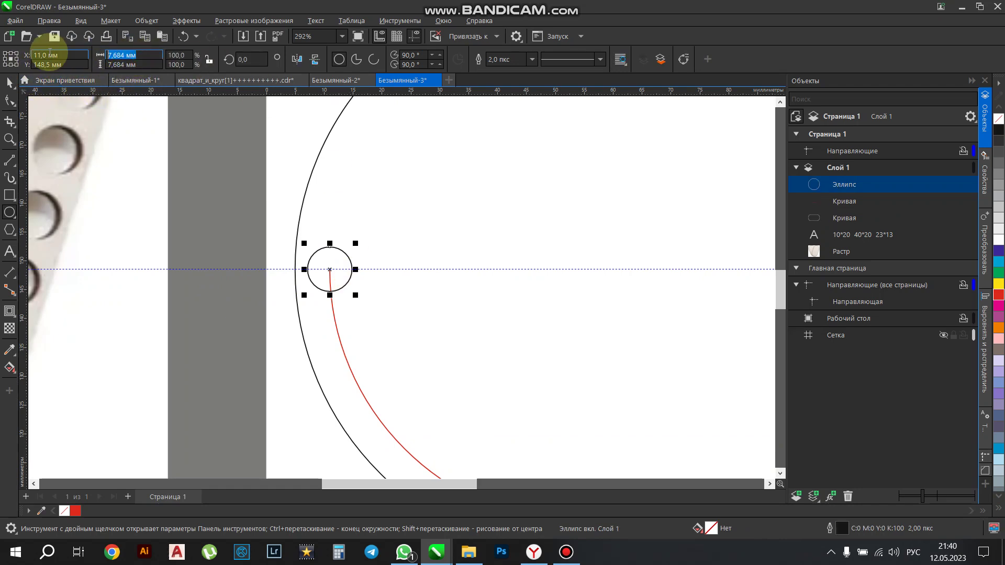
text(8)
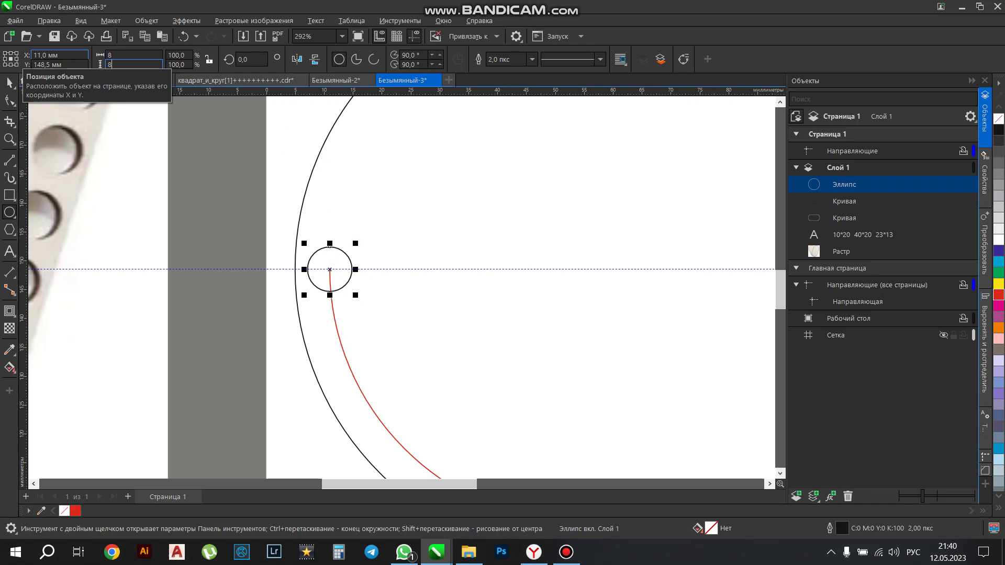
text(8)
click(50, 52)
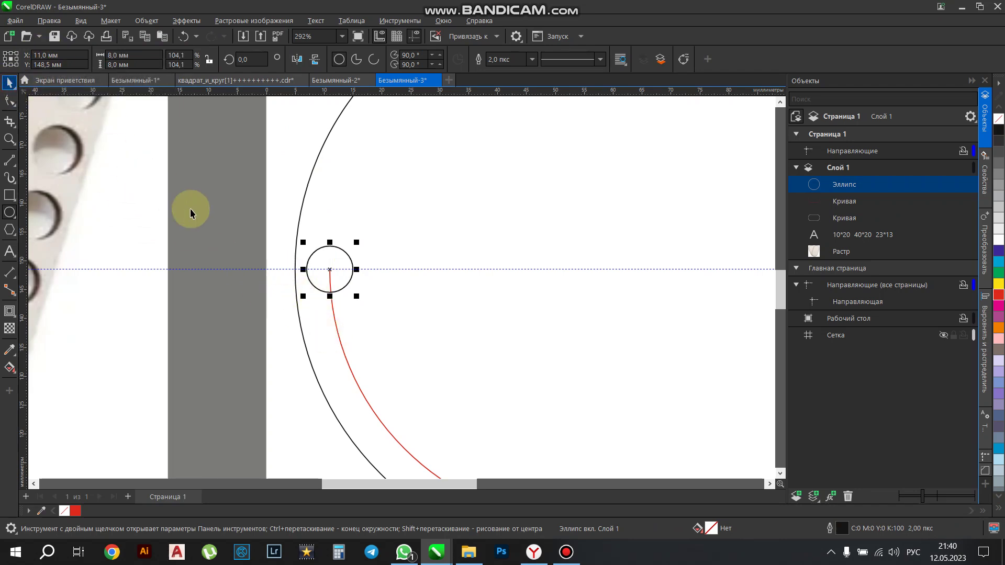
key(space)
click(356, 265)
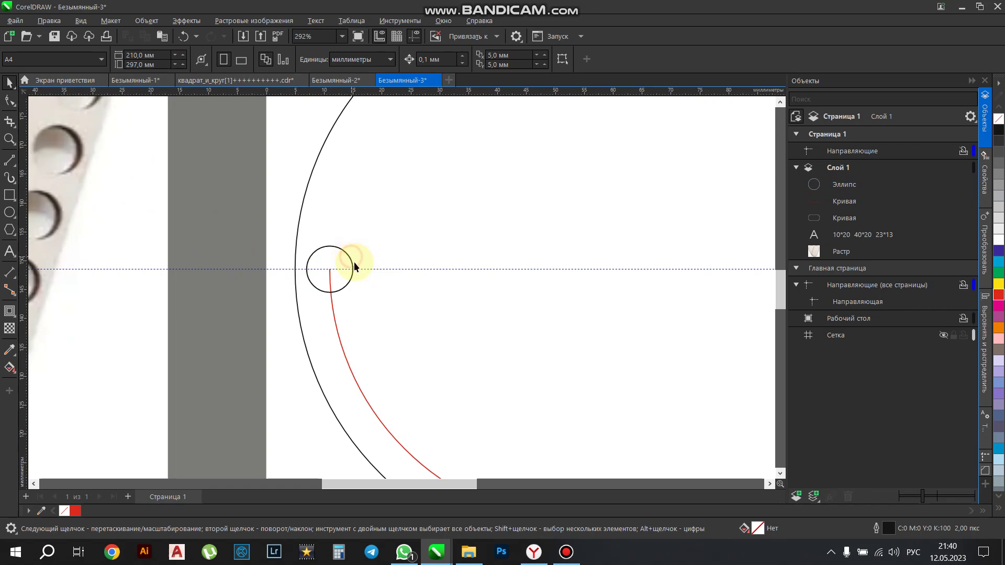
Place a copy of the 8 mm circle centred on the right end of the red half curve.
click(344, 254)
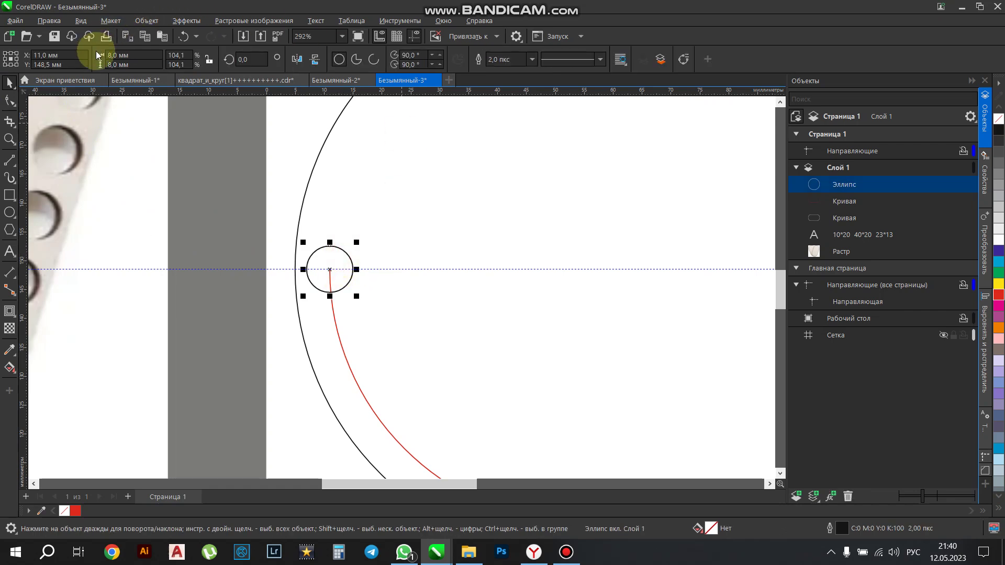
scroll(324, 277, up, 4)
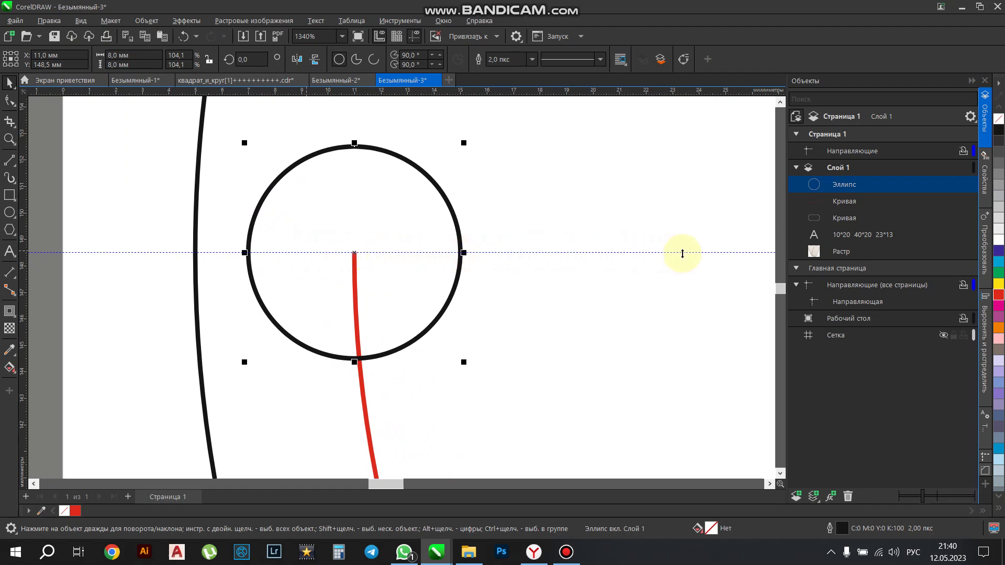
scroll(375, 265, down, 4)
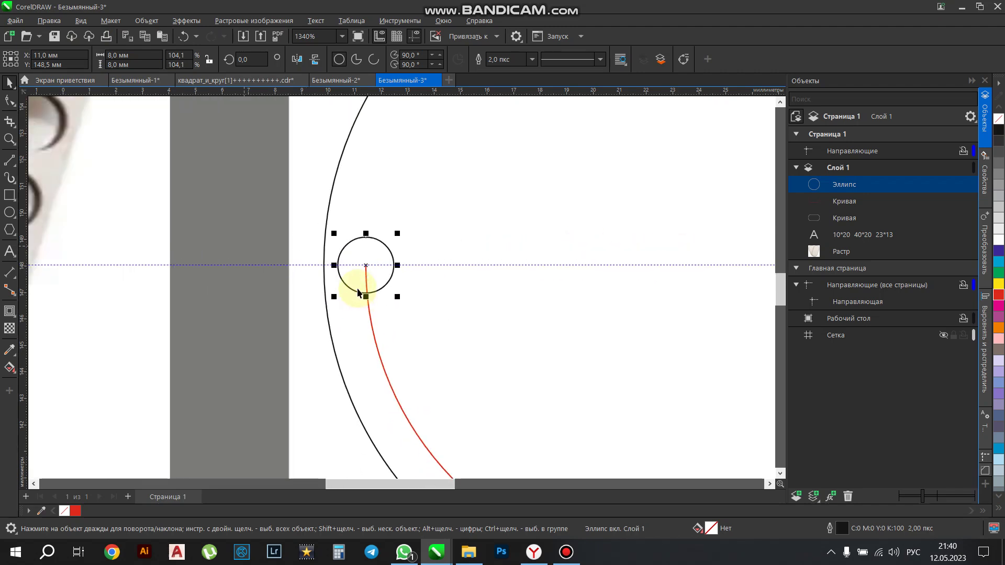
scroll(251, 268, down, 5)
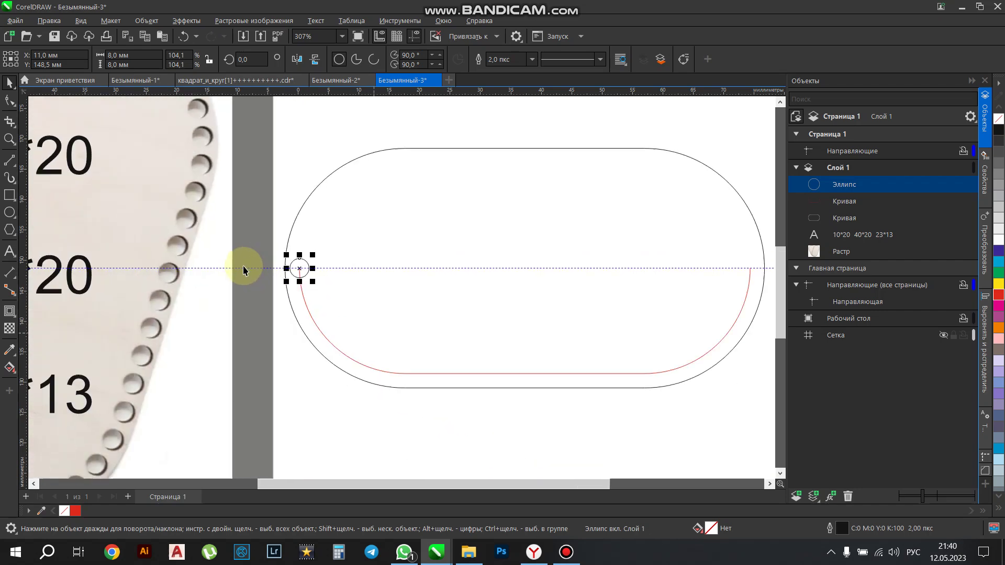
scroll(347, 279, up, 2)
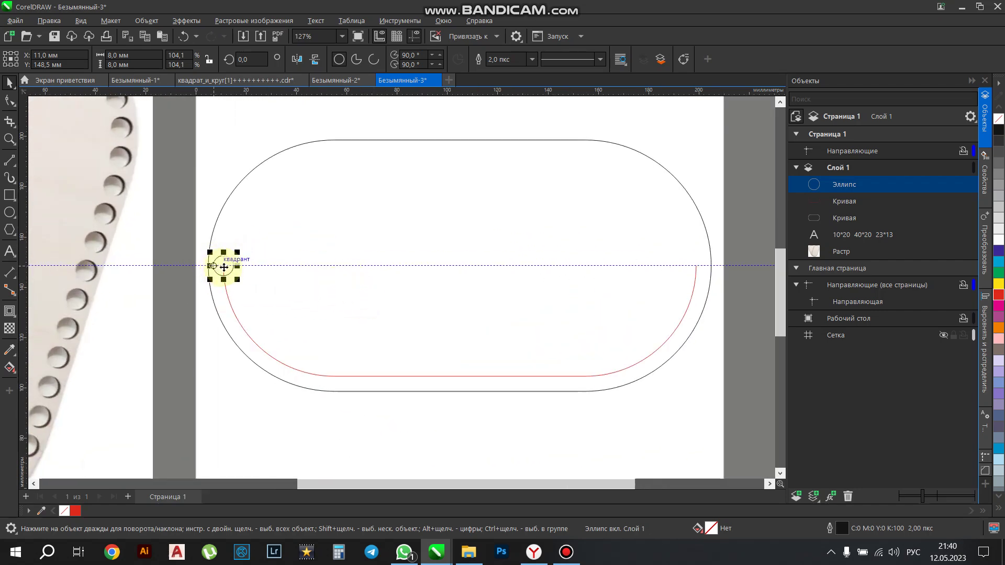
drag(224, 266, 696, 268)
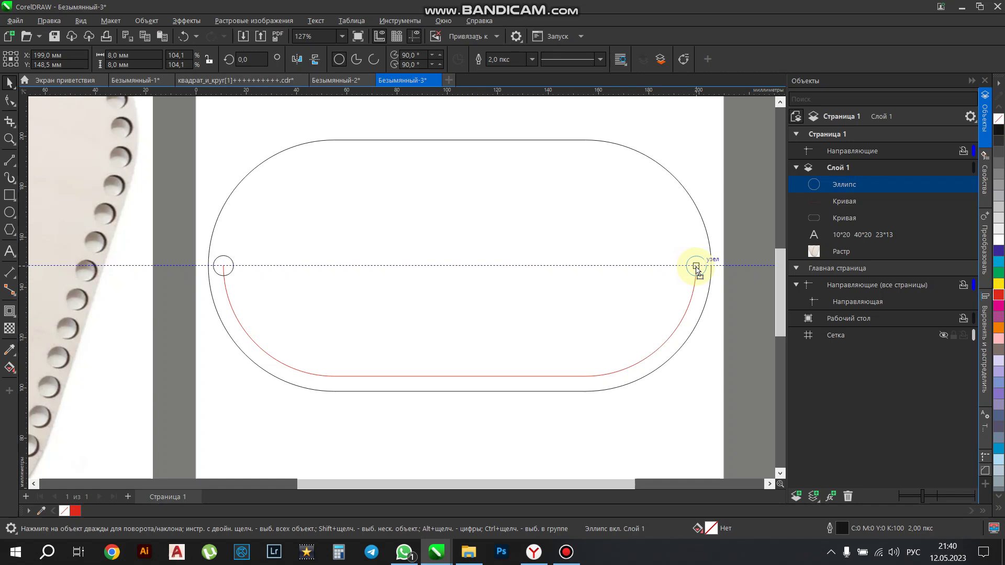
drag(697, 267, 695, 267)
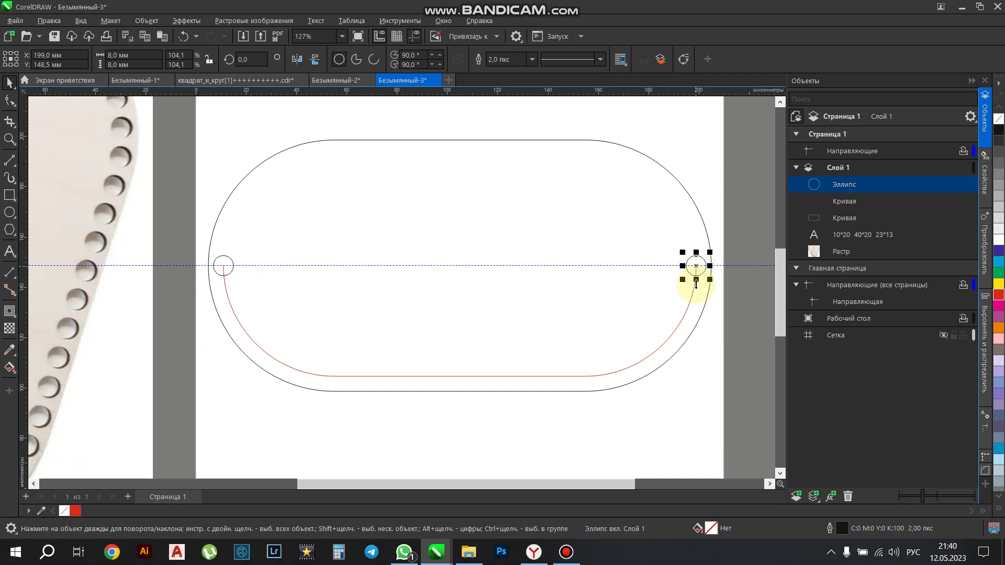
Blend the left circle into the right circle in a straight row with 20 steps.
click(15, 317)
click(56, 339)
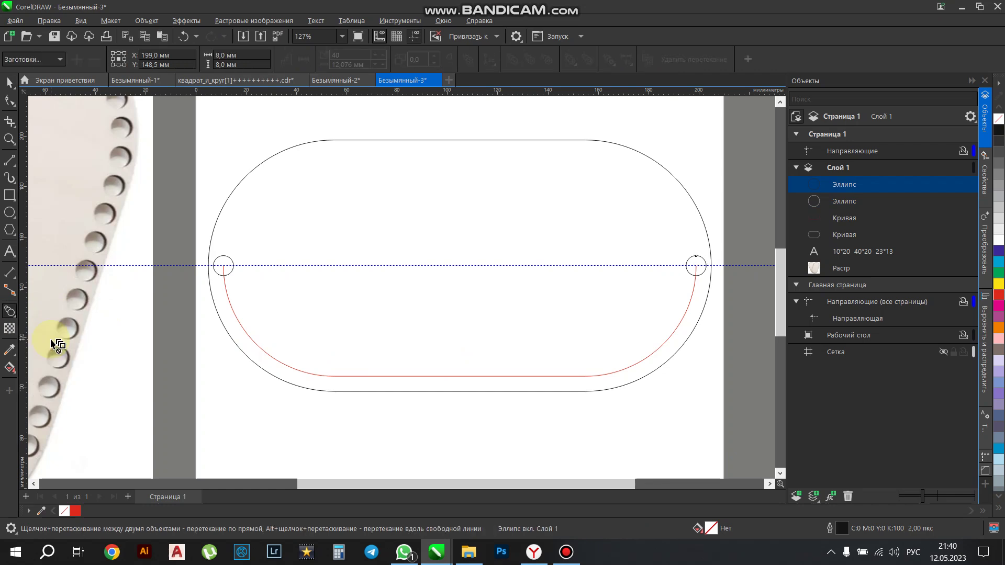
drag(232, 274, 699, 260)
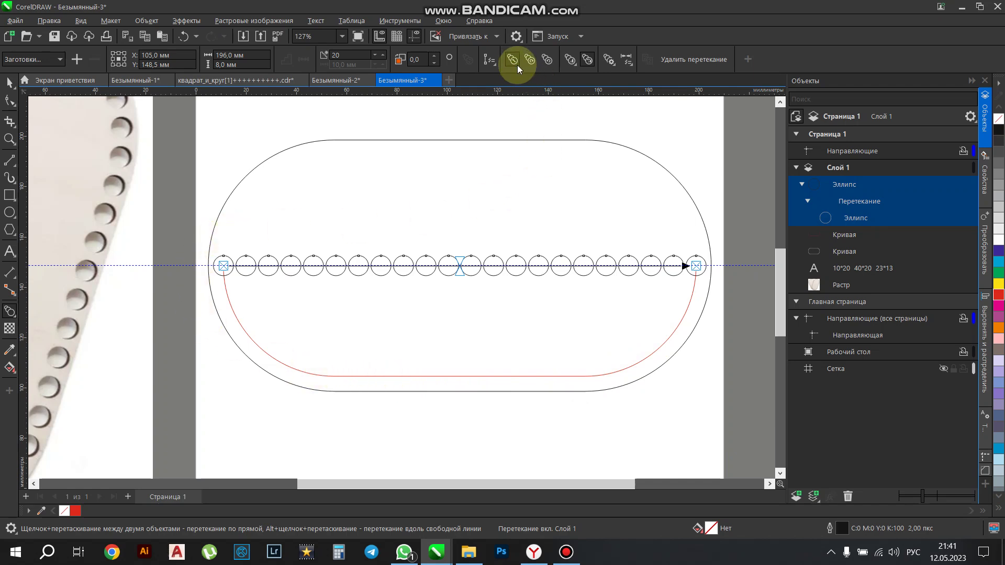
click(489, 60)
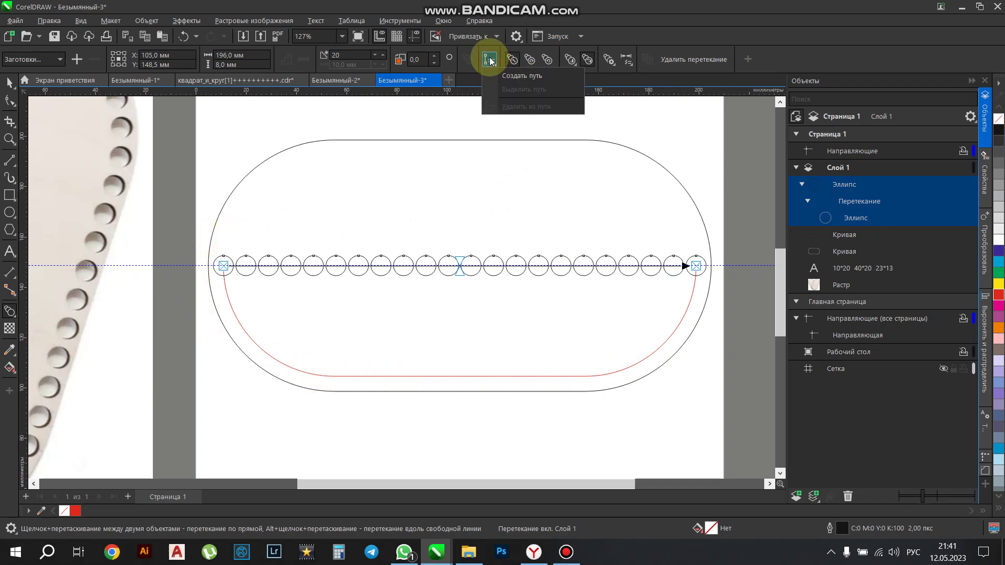
click(517, 77)
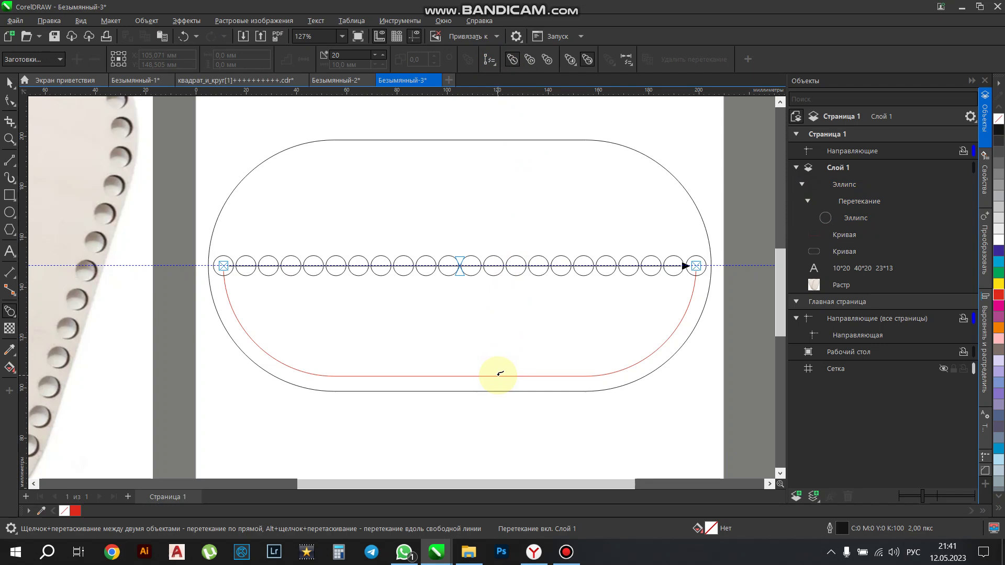
click(498, 375)
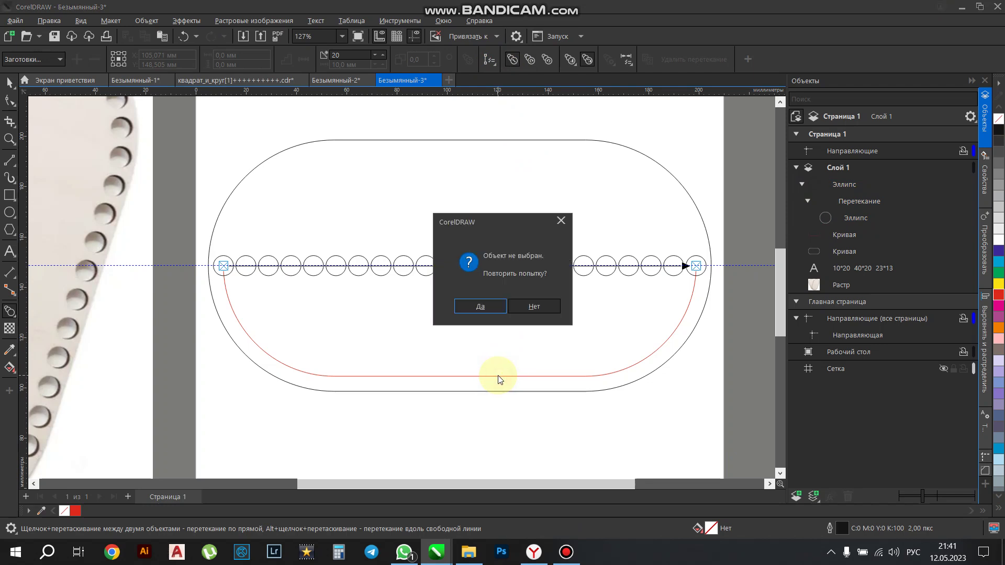
click(487, 308)
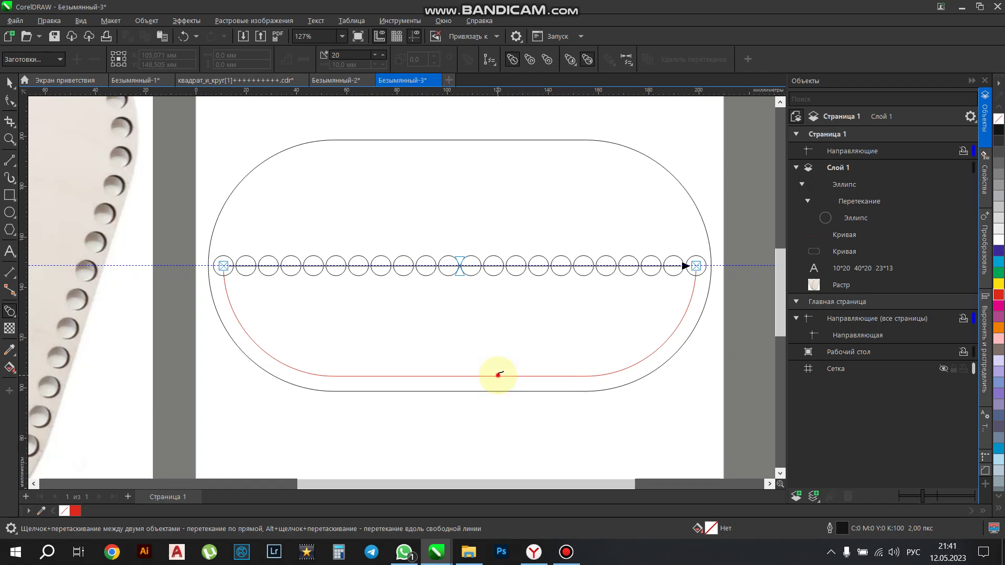
click(498, 374)
click(539, 309)
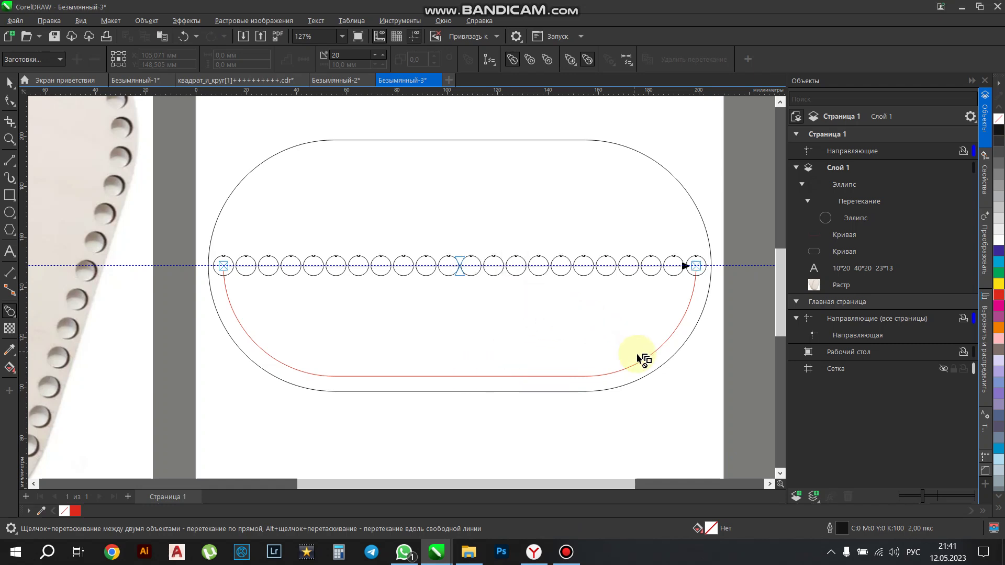
Assign the red half curve as the new path of the circle blend.
click(489, 59)
click(505, 76)
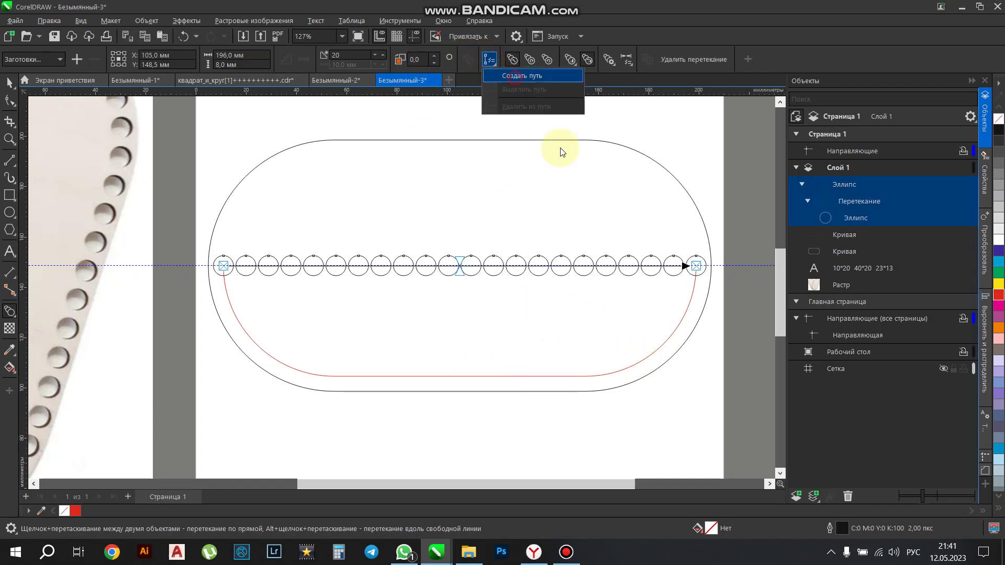
click(685, 312)
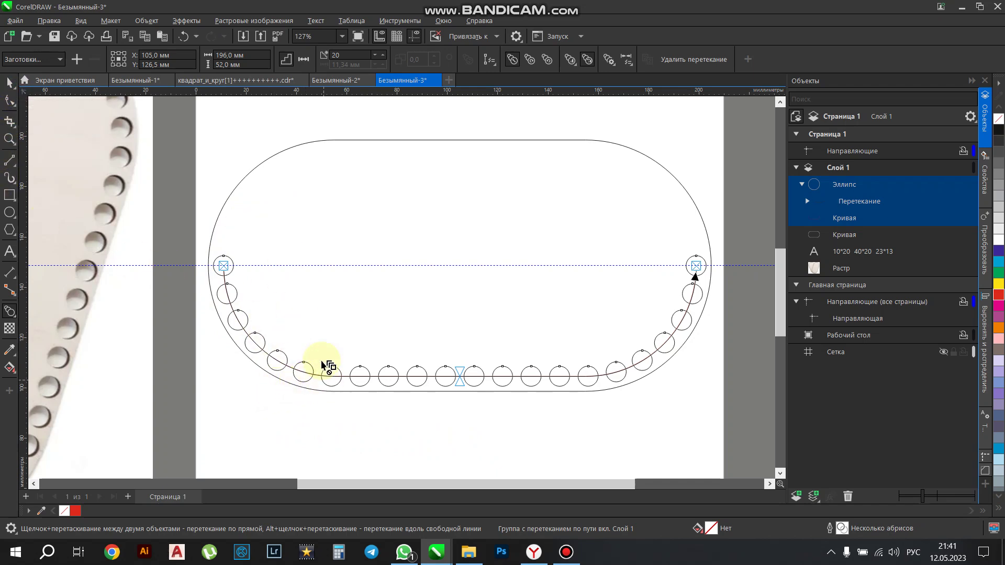
Try 21 and 15 steps for the circle blend along the red path to compare the hole spacing.
drag(342, 54, 334, 54)
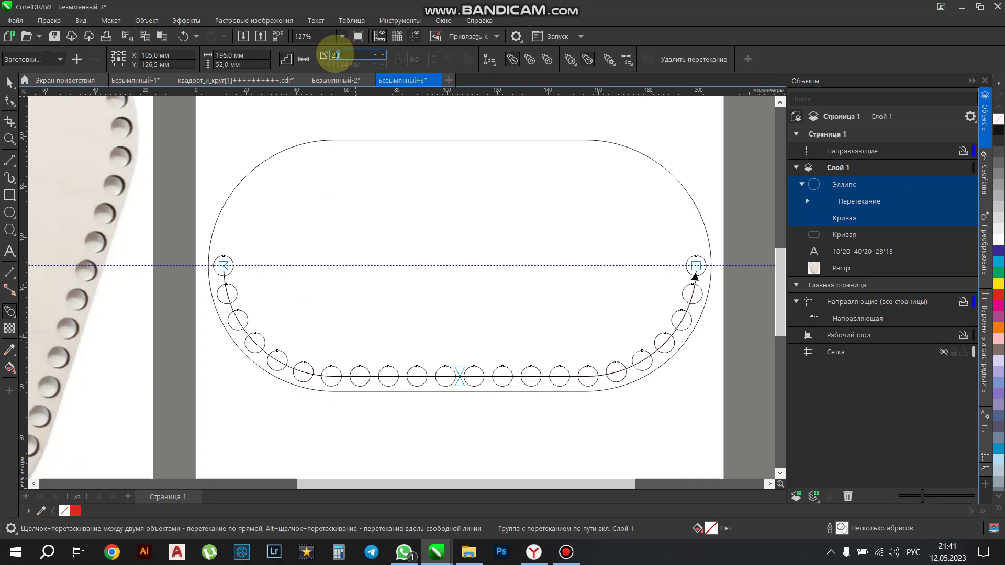
text(21)
key(Return)
click(333, 54)
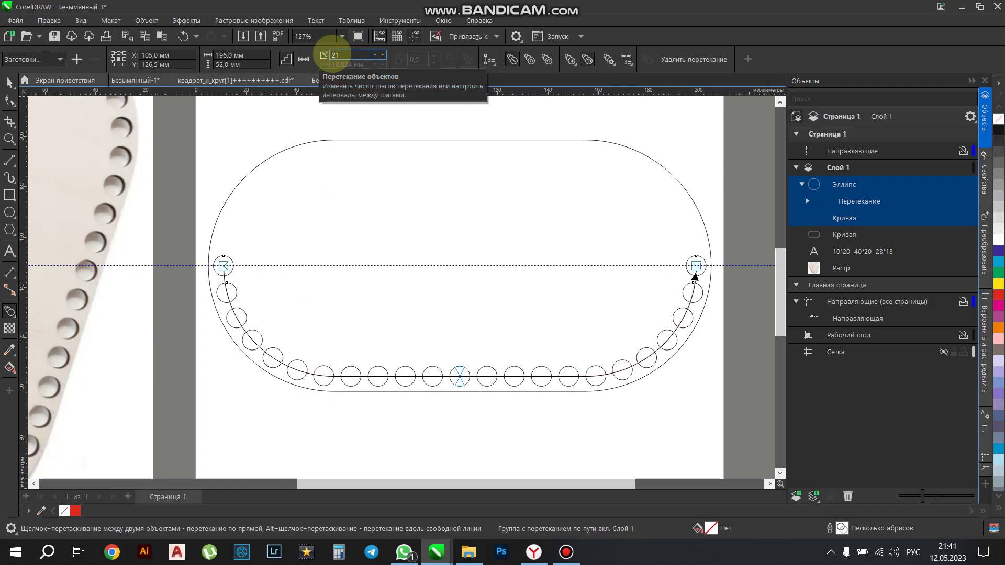
drag(342, 54, 331, 55)
text(15)
key(Return)
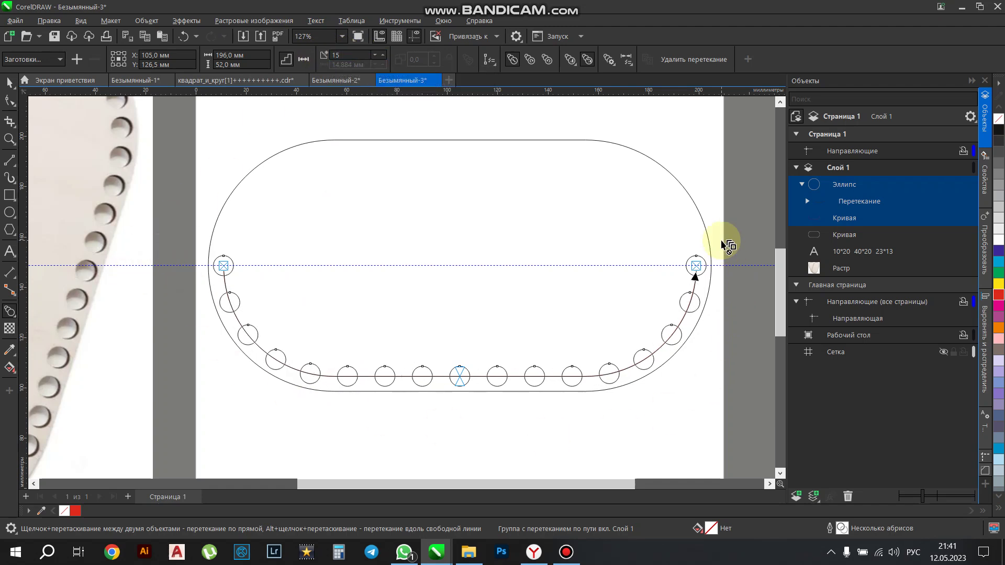
Set the number of blend steps along the red path to 21.
click(304, 59)
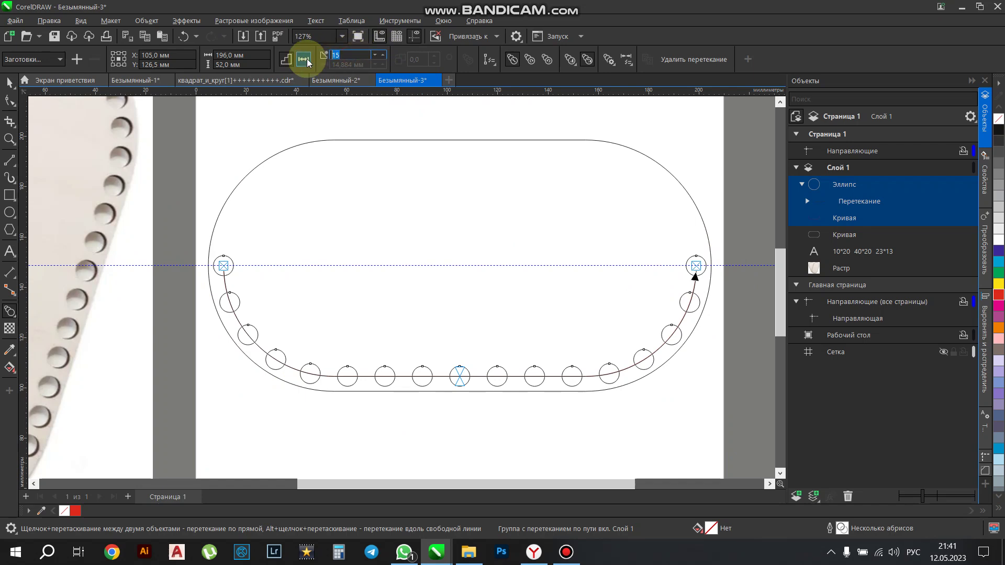
click(345, 55)
text(21)
key(Return)
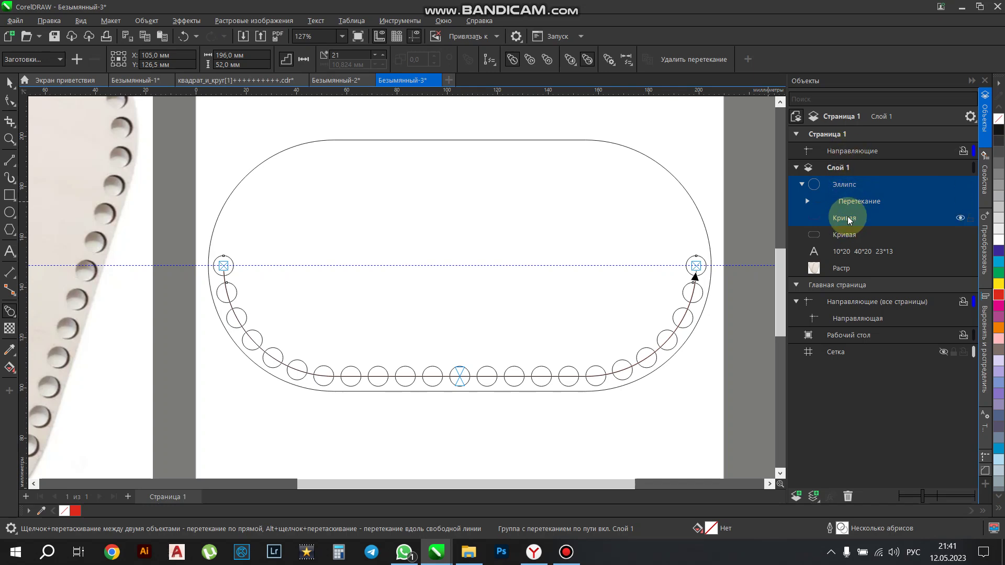
Break the blend apart from its path and group both end circles with the group of intermediate circles.
right_click(872, 203)
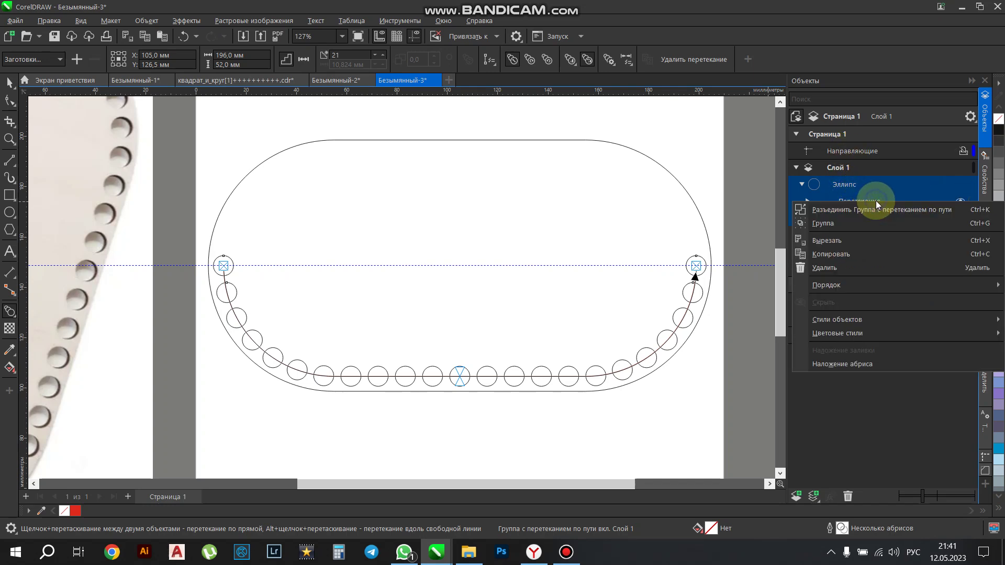
click(872, 209)
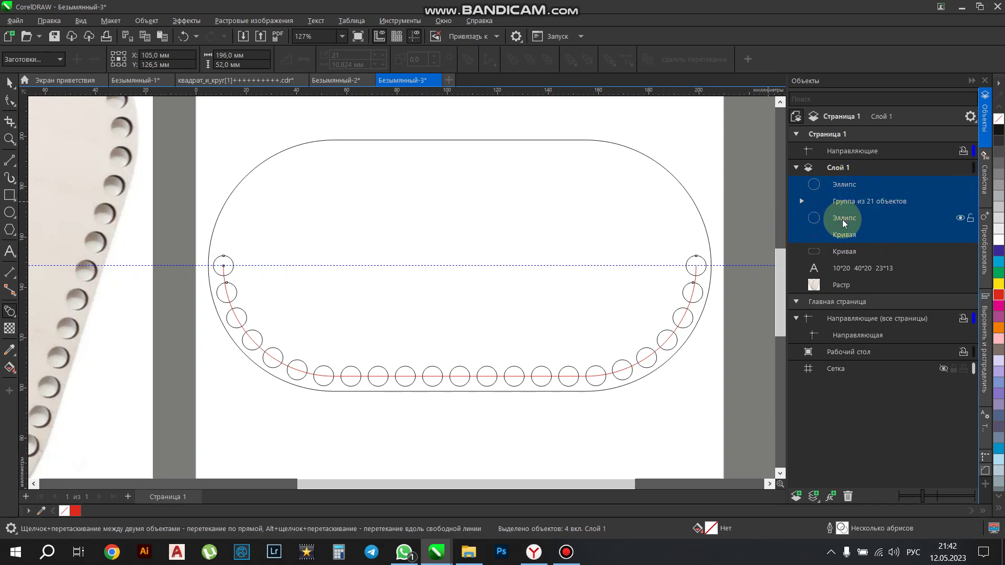
click(841, 203)
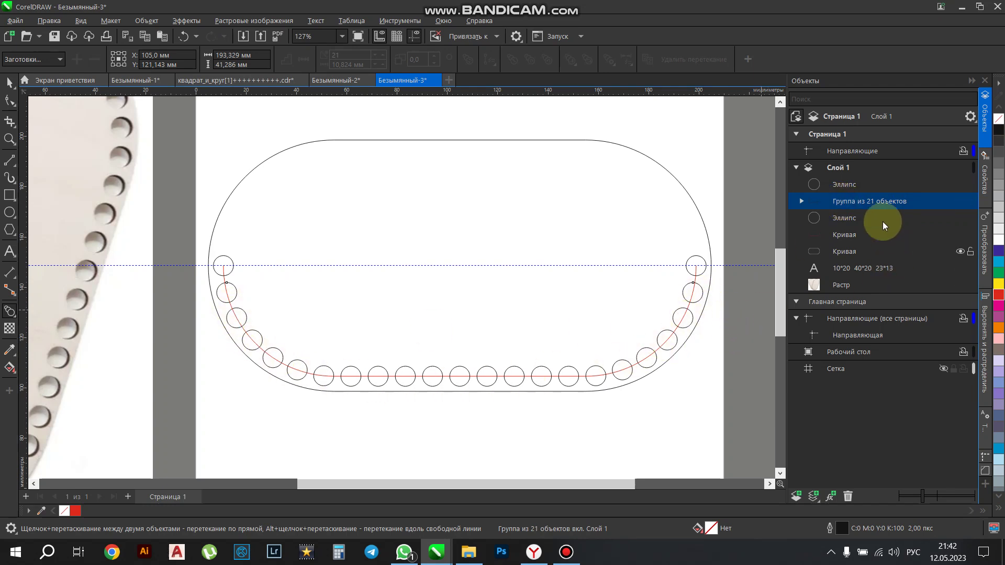
ctrl+click(835, 186)
ctrl+click(845, 217)
right_click(846, 209)
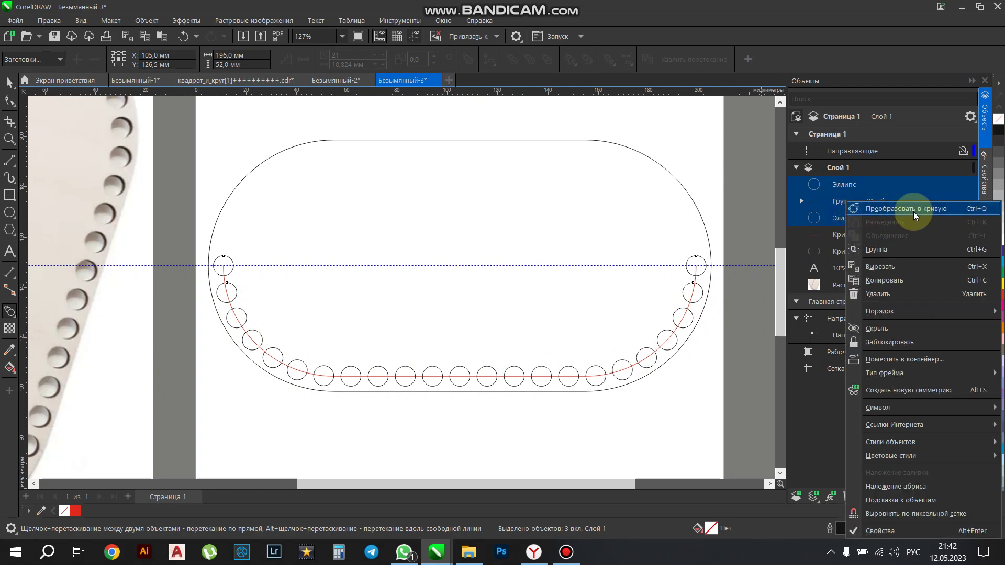
click(888, 249)
Ungroup all the circles and combine them into a single curve object.
right_click(857, 184)
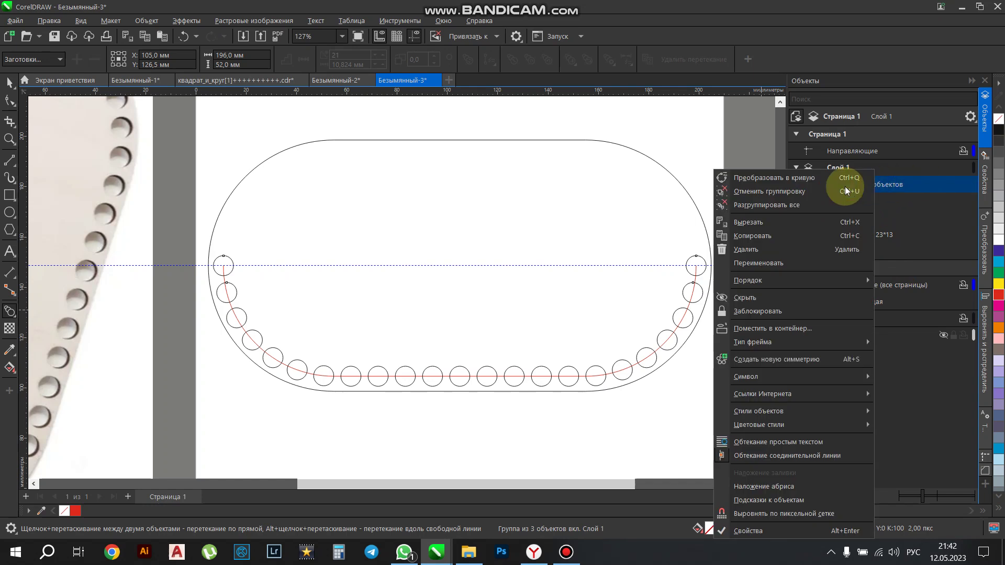
click(846, 235)
right_click(834, 212)
click(872, 236)
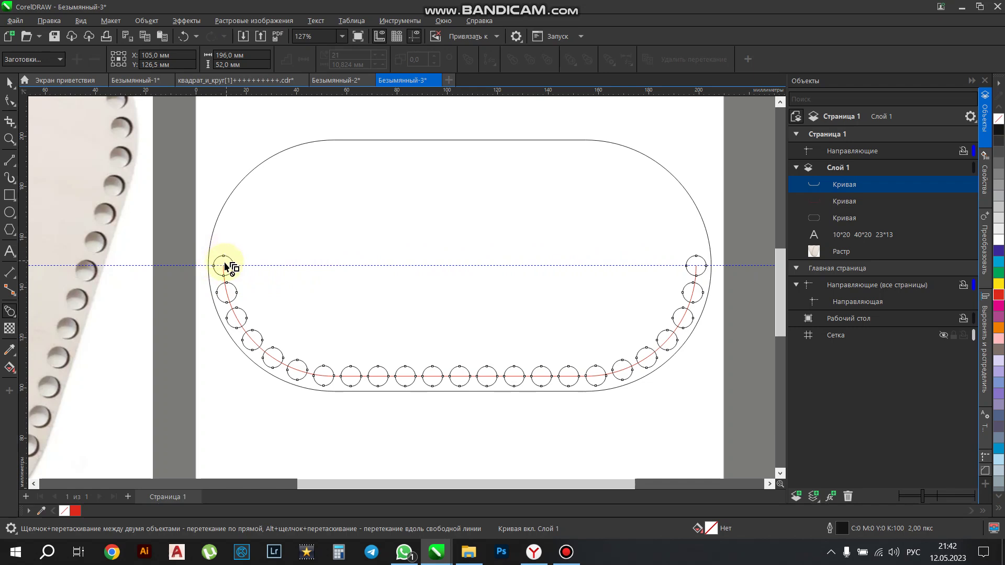
Try mirroring the curve of circles vertically about its centre, and flip it back.
scroll(225, 266, up, 5)
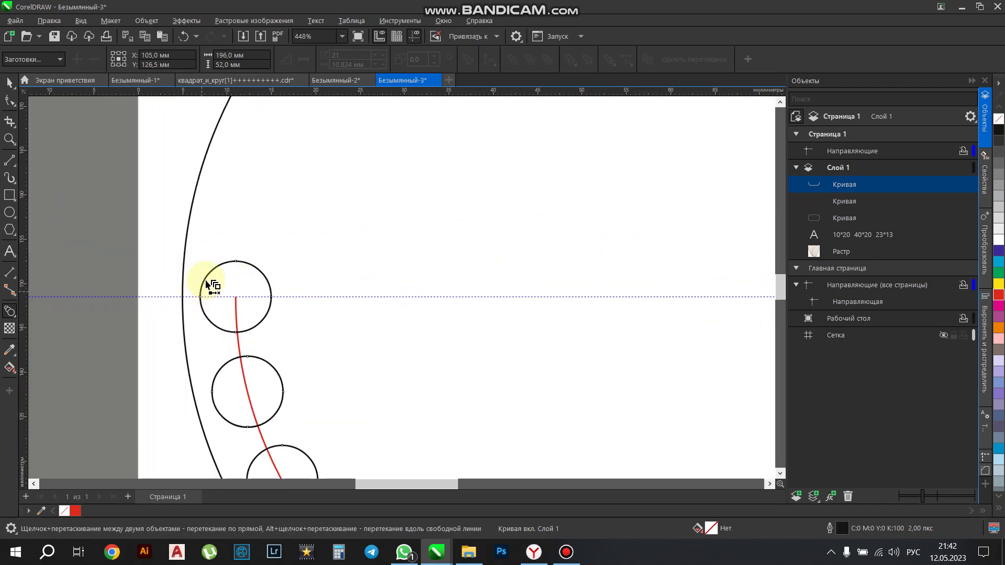
scroll(220, 264, down, 3)
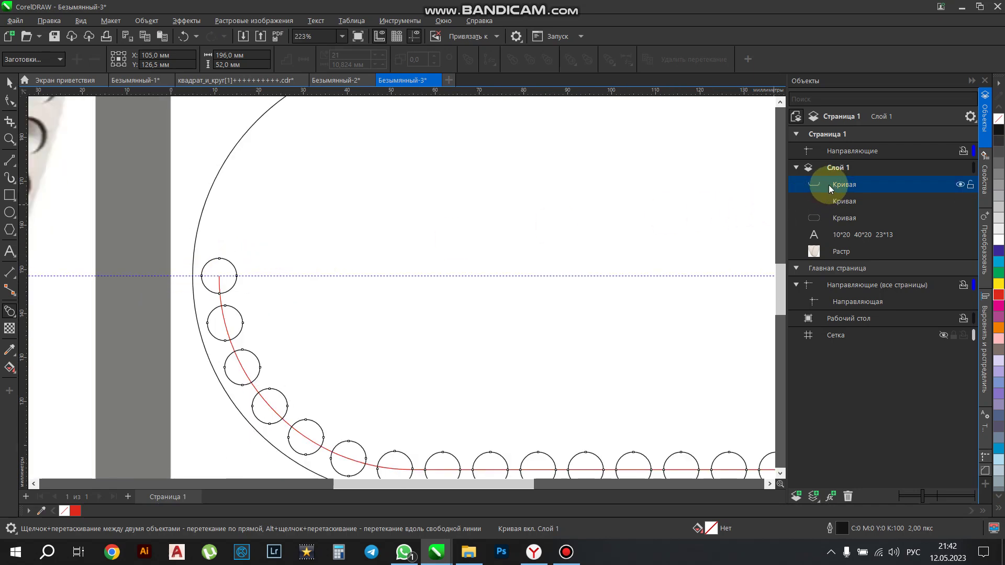
scroll(243, 271, down, 3)
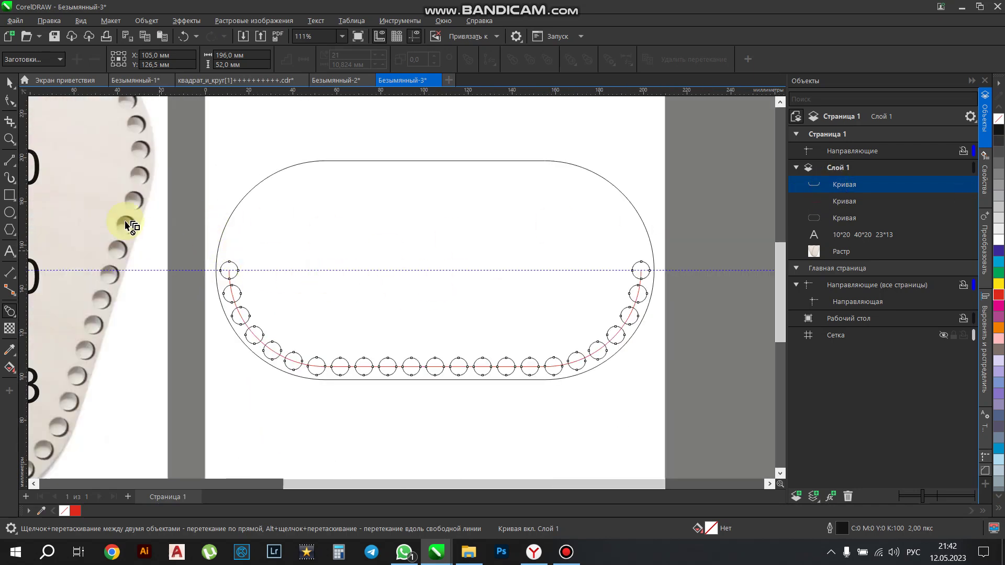
click(9, 83)
click(9, 82)
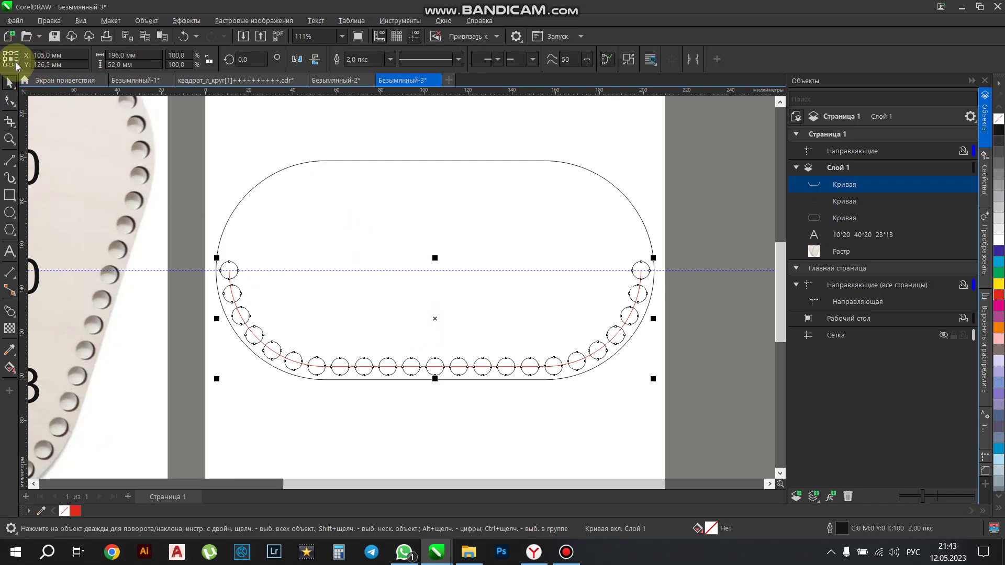
click(315, 60)
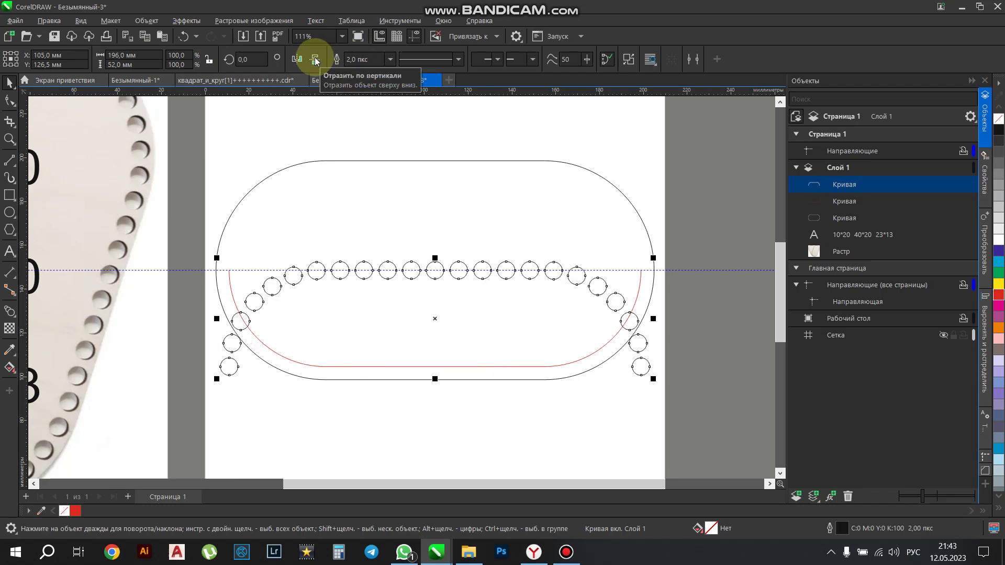
click(315, 60)
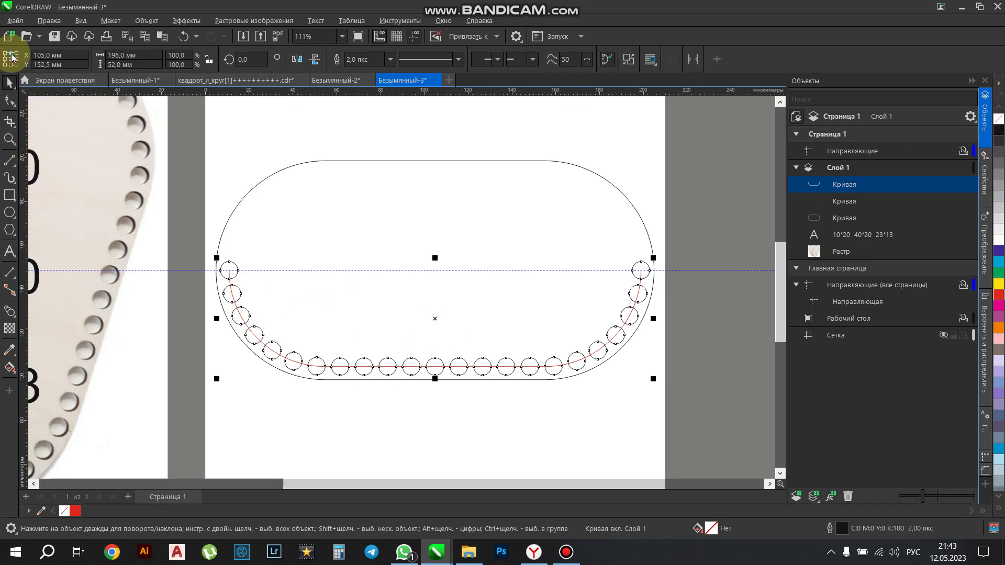
Try mirroring the curve of circles vertically about its top edge, and undo the flip.
click(316, 62)
scroll(228, 281, up, 2)
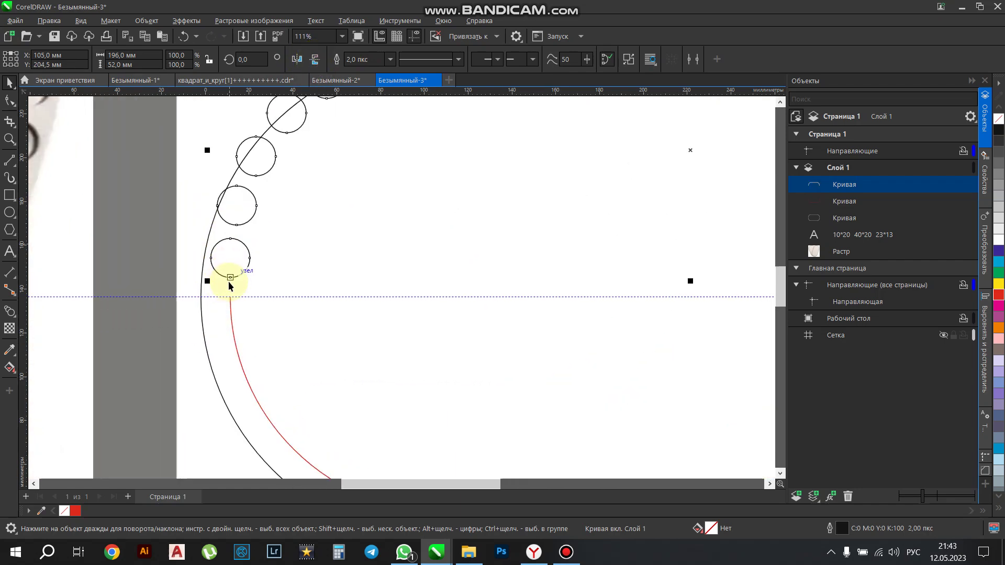
scroll(213, 314, up, 1)
scroll(190, 280, down, 3)
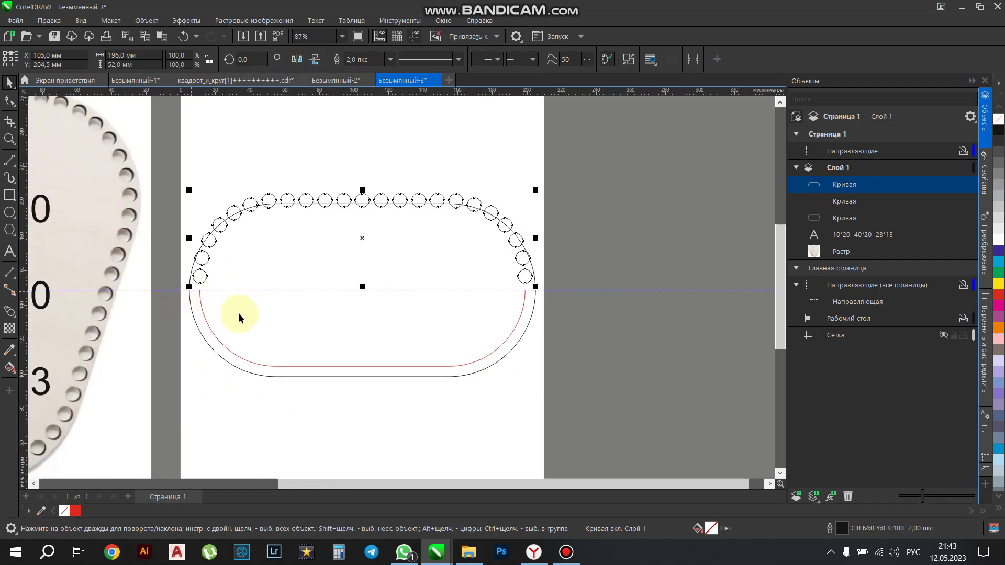
key(ctrl+z)
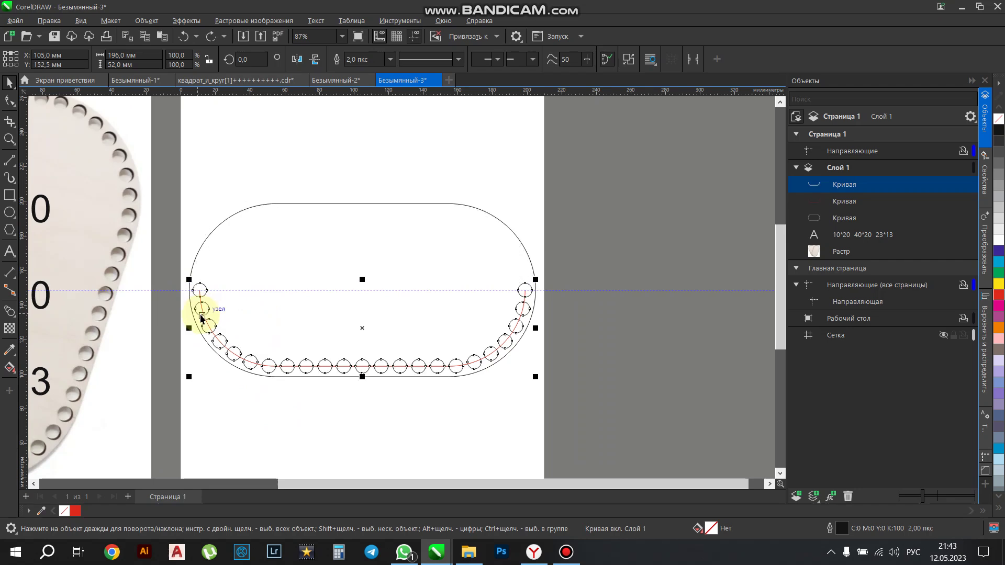
Place a horizontal guideline at 152.5 mm, touching the tops of the two end circles.
scroll(194, 287, up, 3)
drag(314, 90, 225, 259)
scroll(139, 207, down, 4)
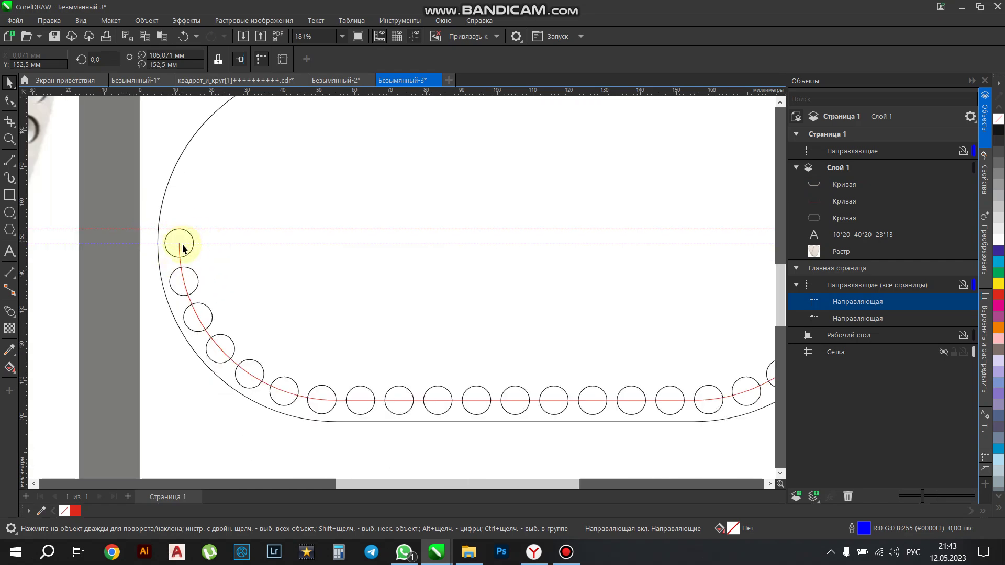
scroll(144, 264, up, 1)
scroll(145, 263, down, 1)
scroll(114, 251, up, 3)
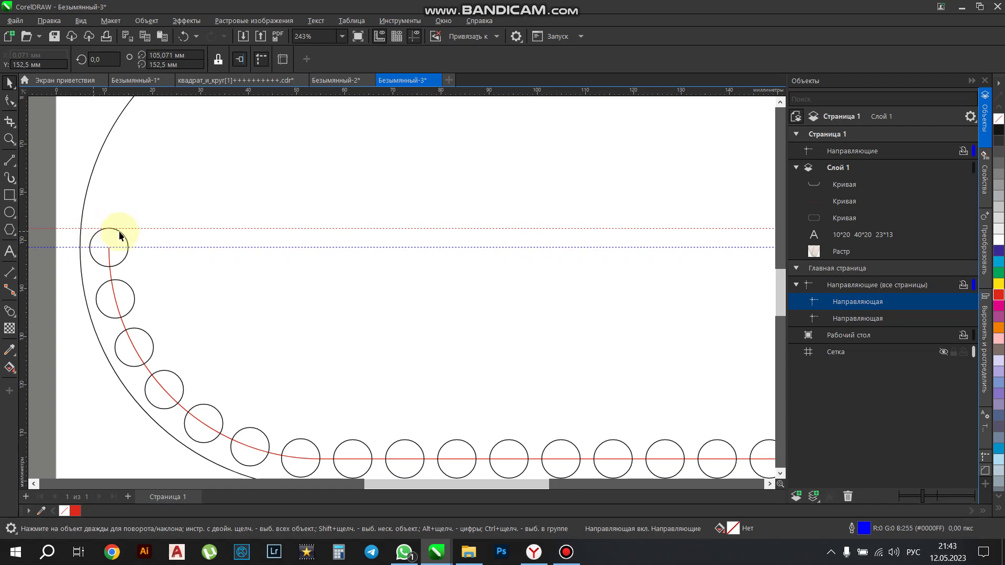
Draw a rectangle of about 322 × 88 mm over the oval's upper half, with its lower edge on the centre guideline.
scroll(126, 247, down, 4)
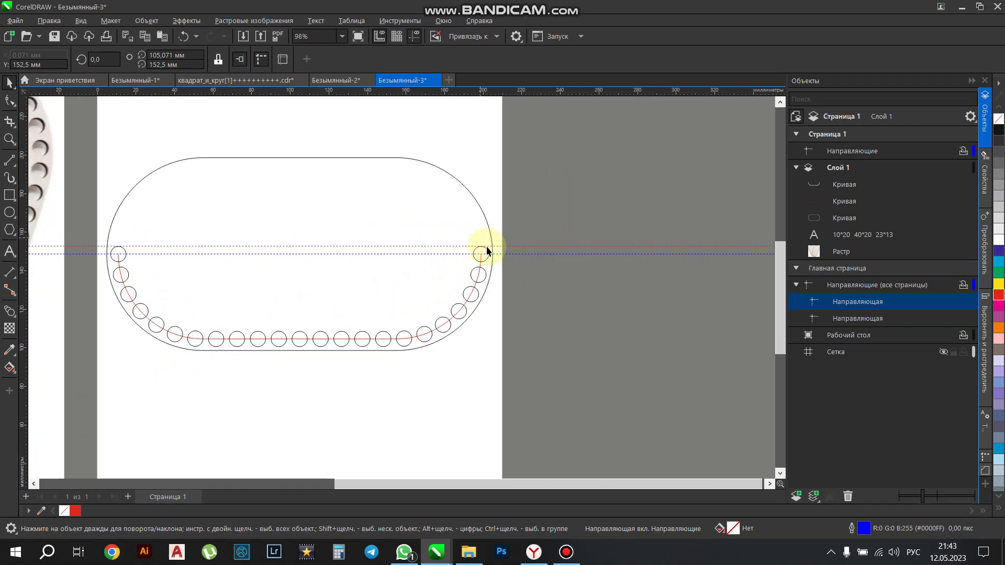
scroll(569, 281, down, 1)
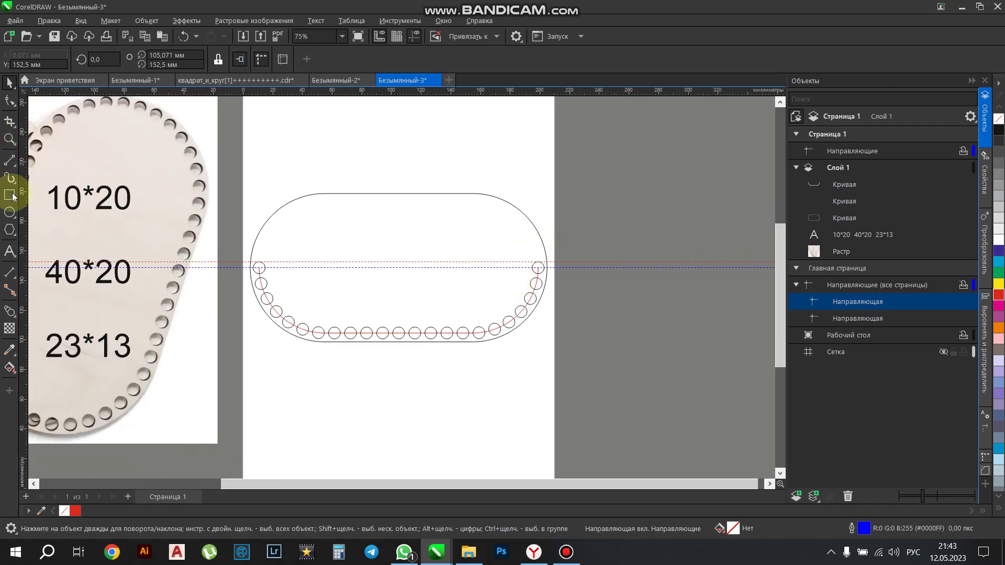
click(9, 198)
drag(705, 137, 227, 268)
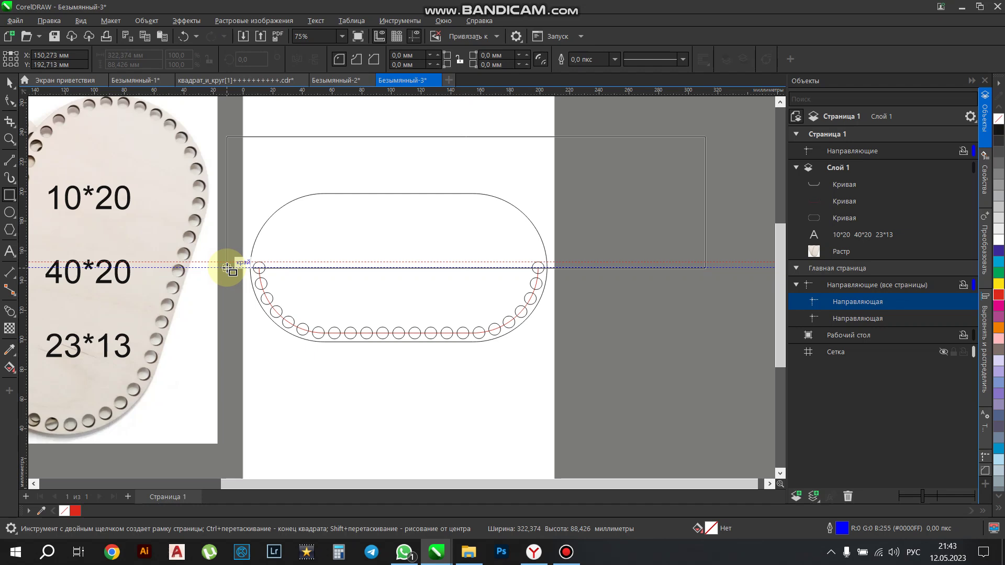
drag(226, 267, 226, 267)
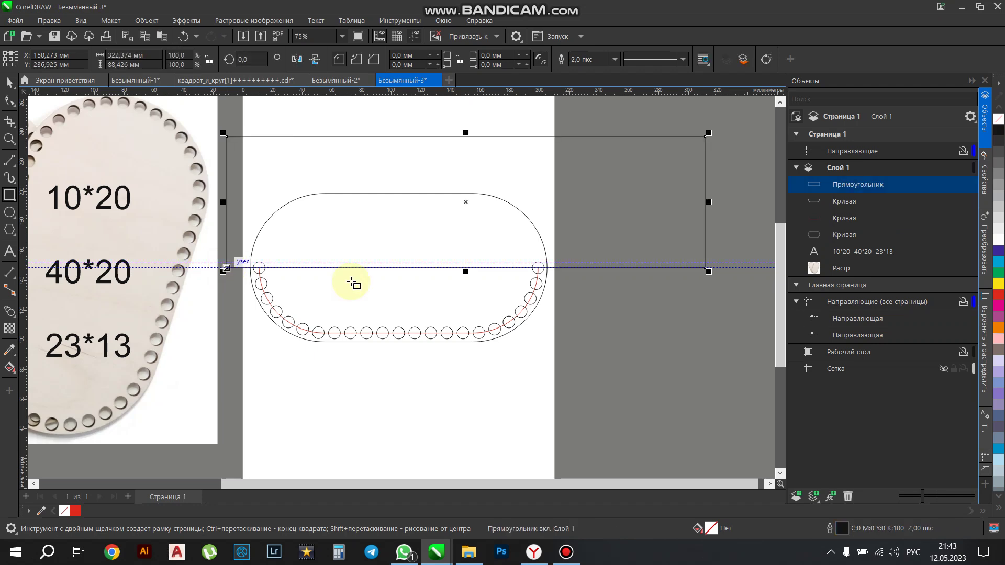
Subtract the rectangle from the curve of circles to cut both end circles in half at the centre guideline.
shift+click(859, 203)
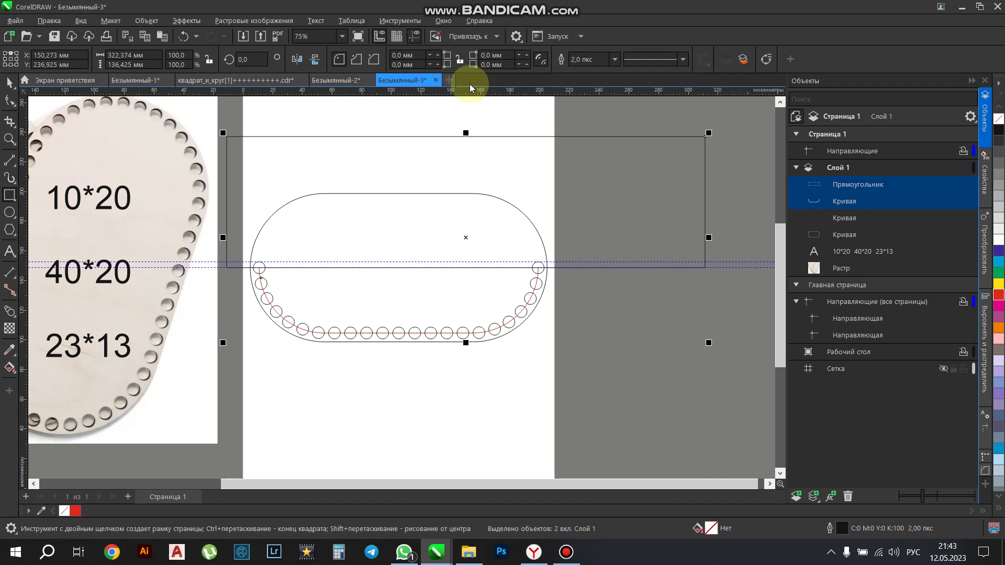
click(8, 84)
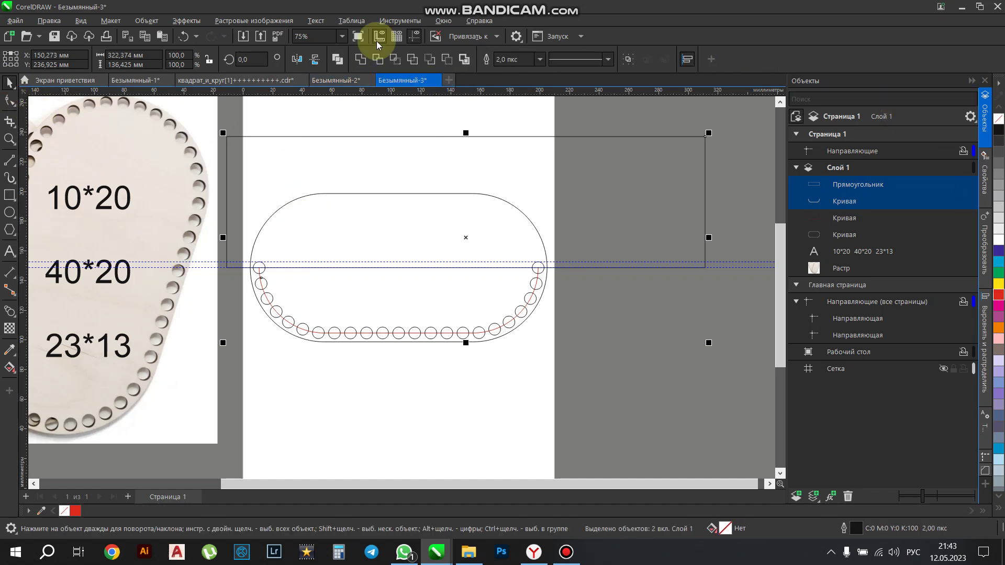
click(451, 59)
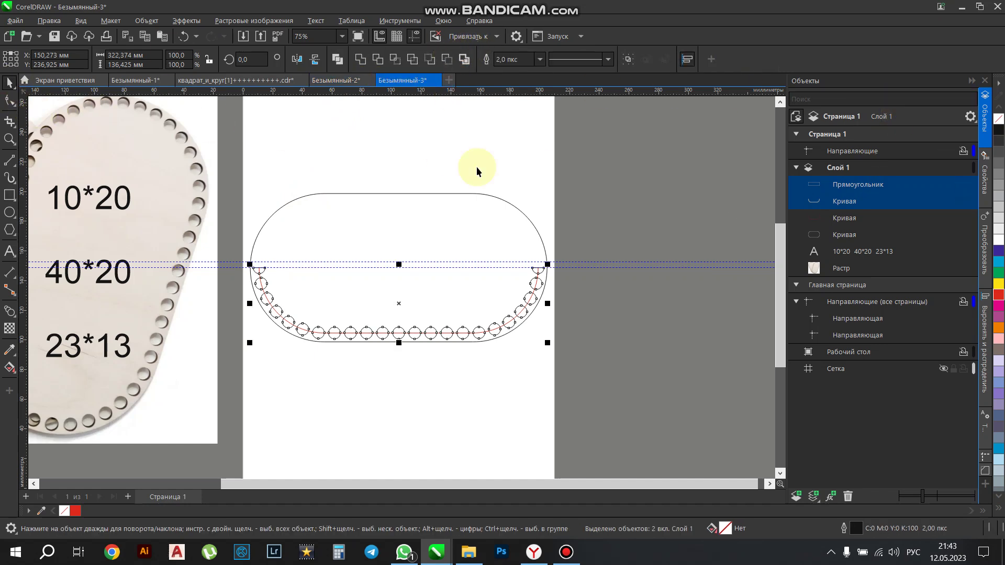
click(529, 298)
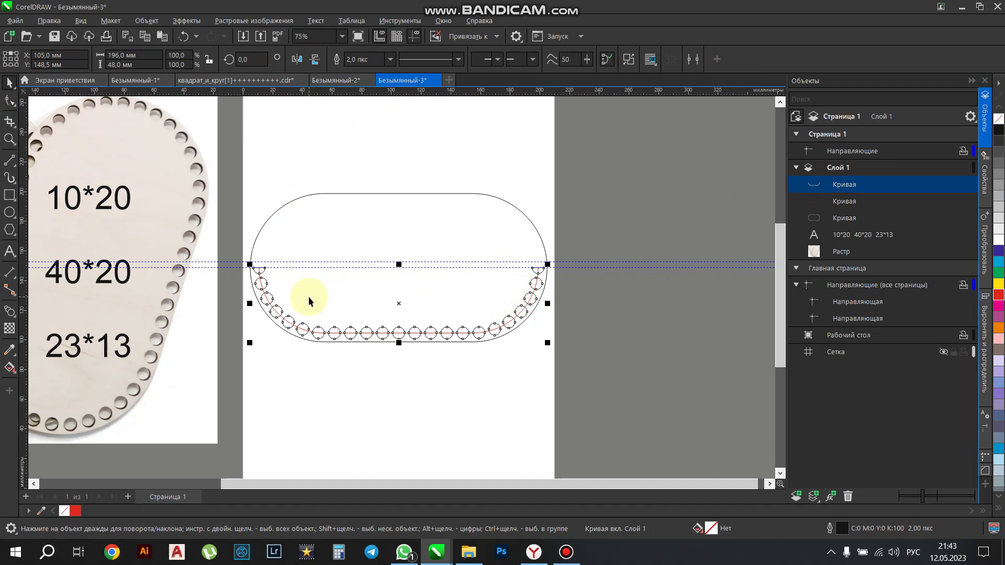
Delete the extra guideline above the centre line and the red path running through the circles.
scroll(298, 297, up, 3)
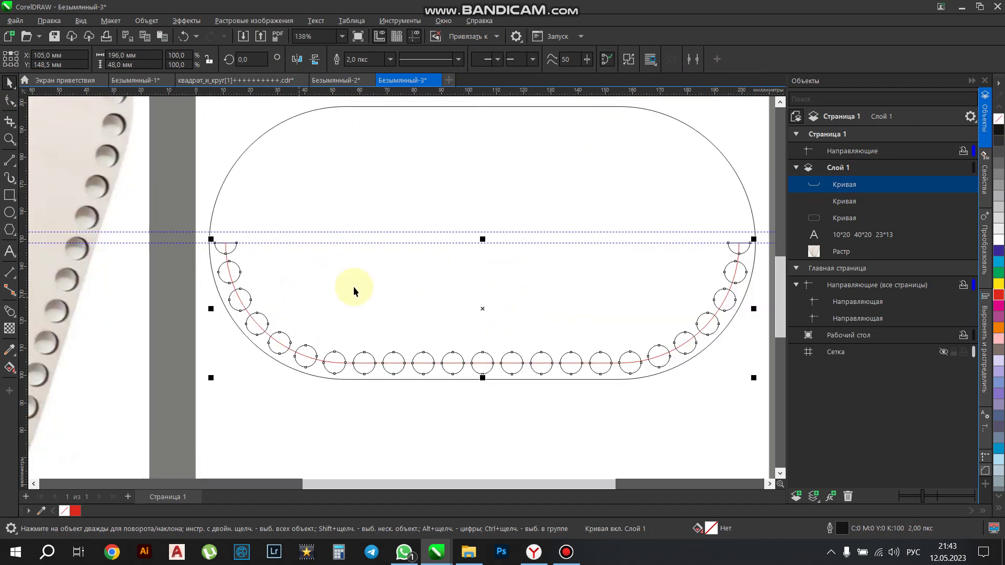
click(301, 232)
key(Delete)
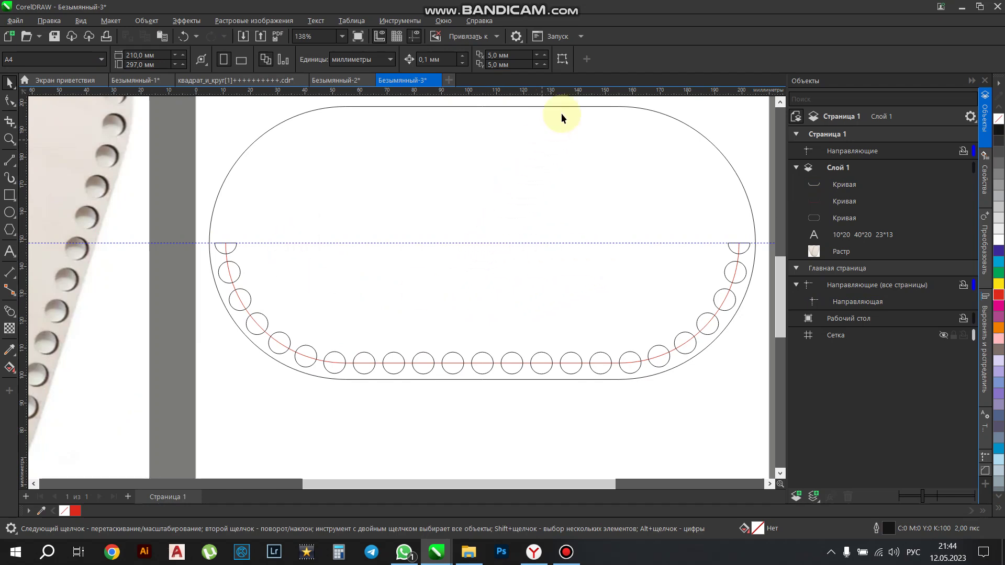
click(724, 158)
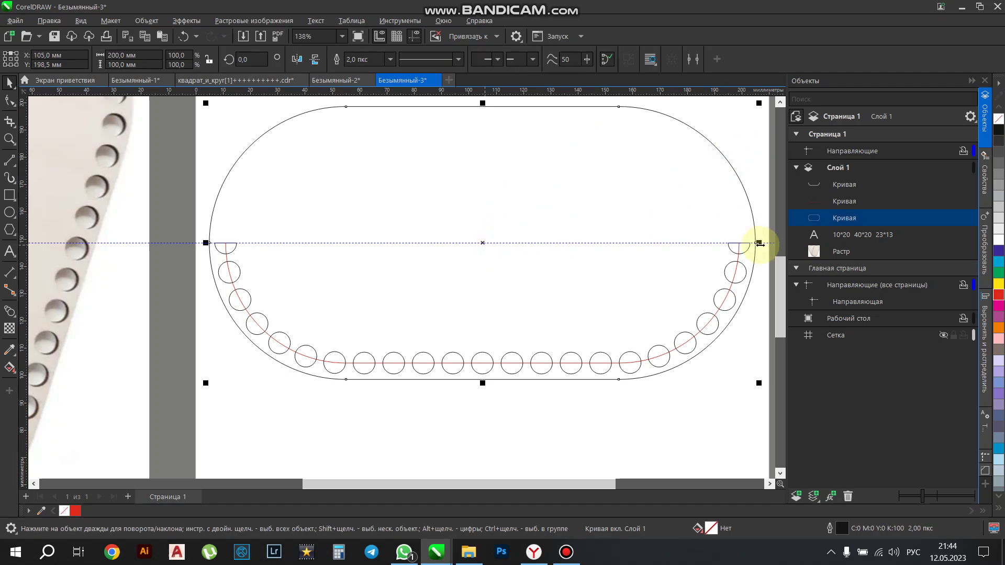
scroll(230, 262, up, 5)
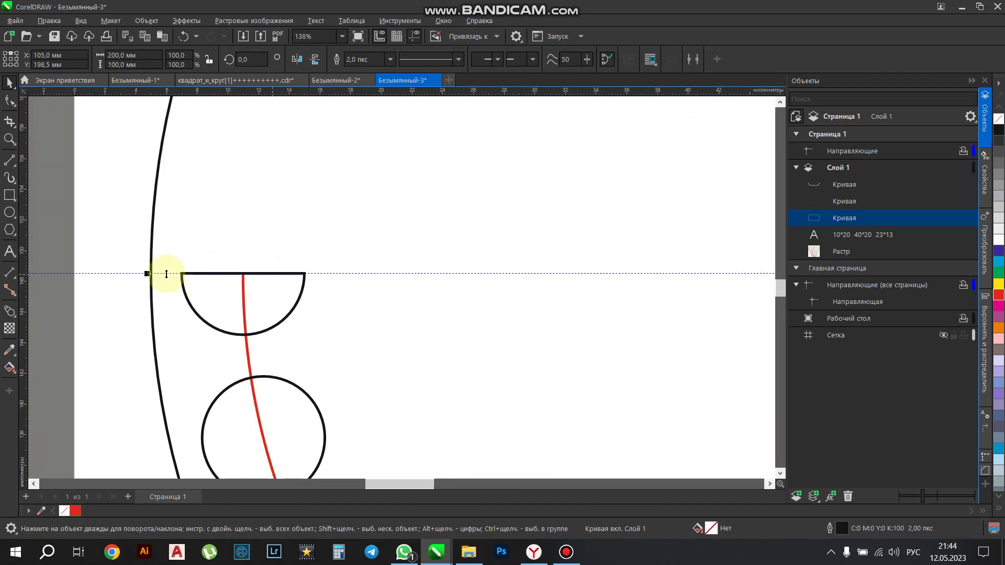
scroll(164, 272, down, 4)
scroll(165, 274, down, 4)
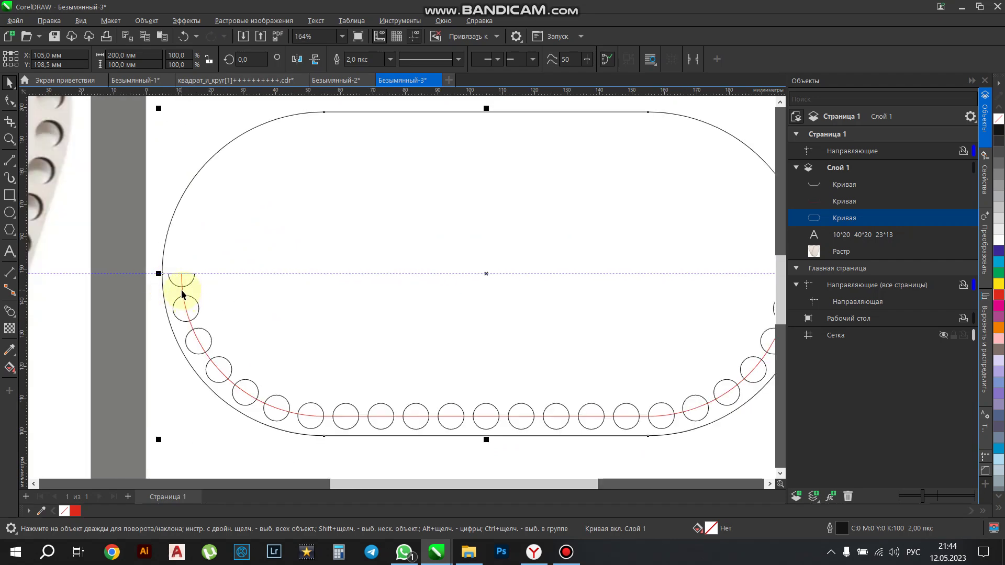
key(Delete)
scroll(144, 291, down, 2)
scroll(249, 291, up, 2)
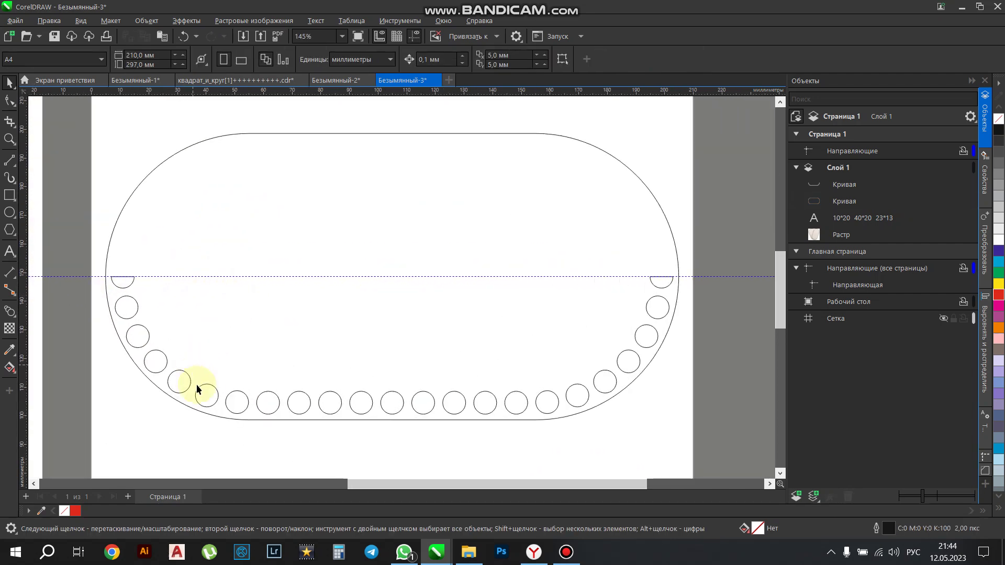
Duplicate the lower row of holes and mirror the copy vertically about its top edge to fill the oval's upper half.
click(237, 393)
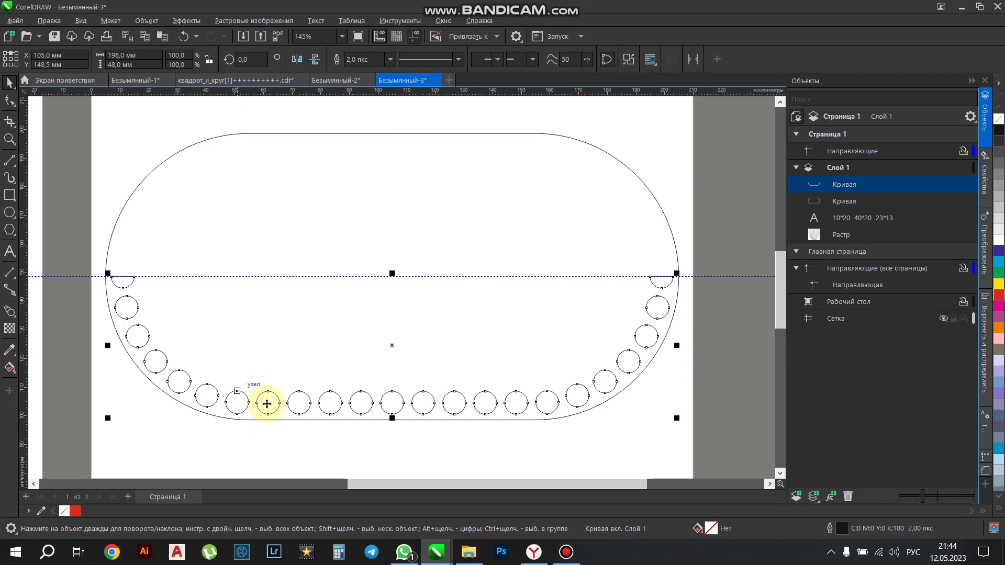
key(ctrl+c)
key(ctrl+v)
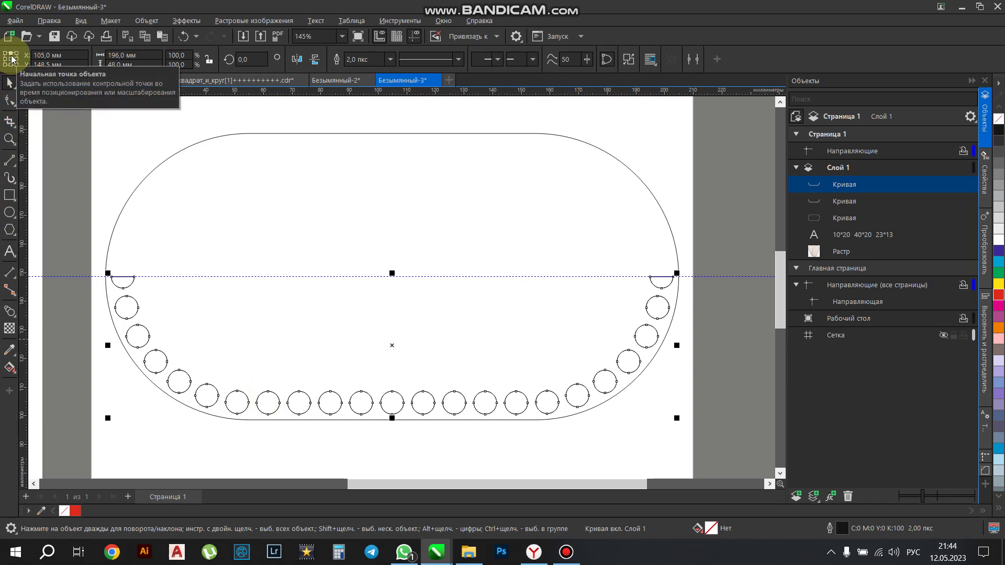
click(316, 63)
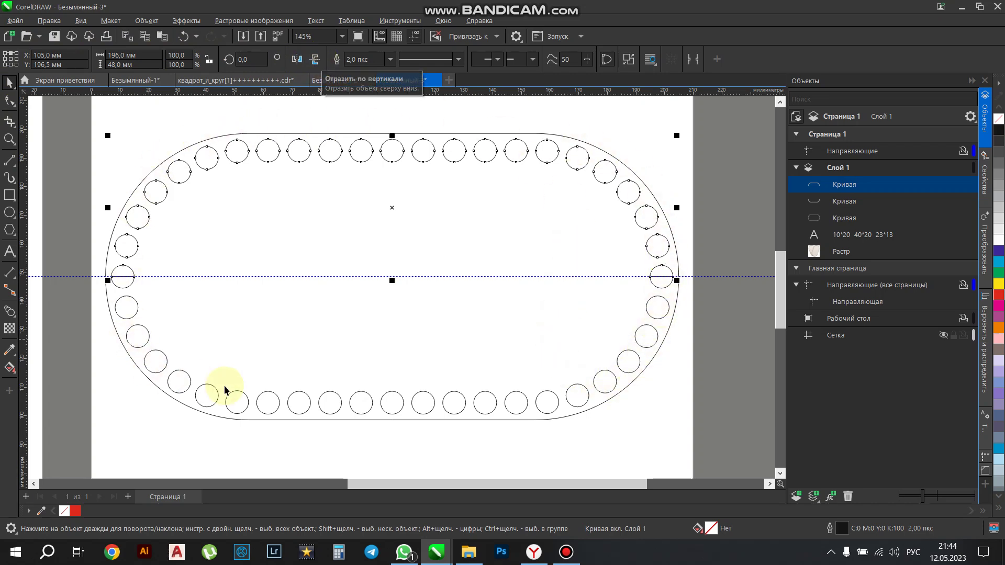
Try welding the upper and lower rows of holes into one shape, and undo the weld.
shift+click(855, 201)
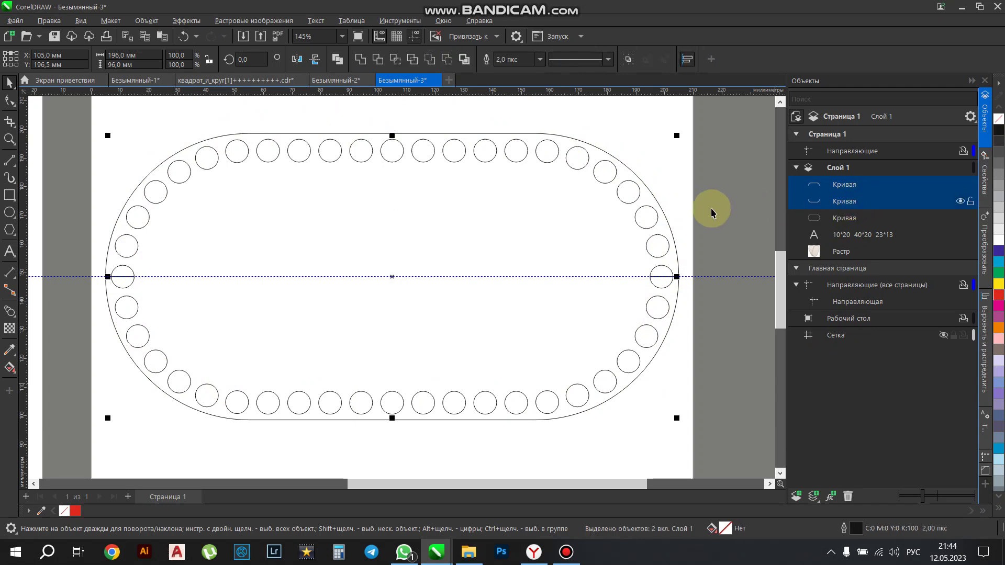
click(359, 61)
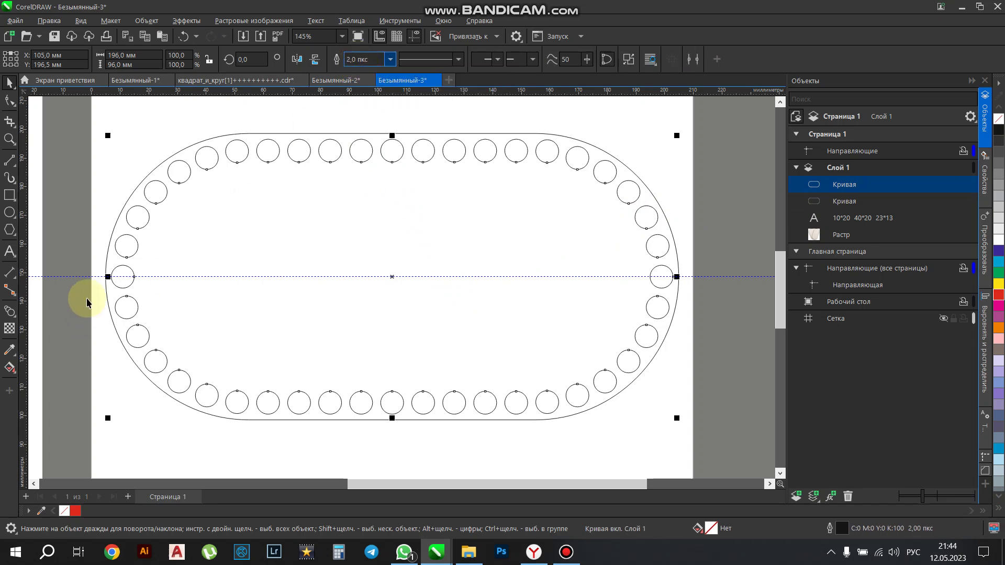
key(ctrl+z)
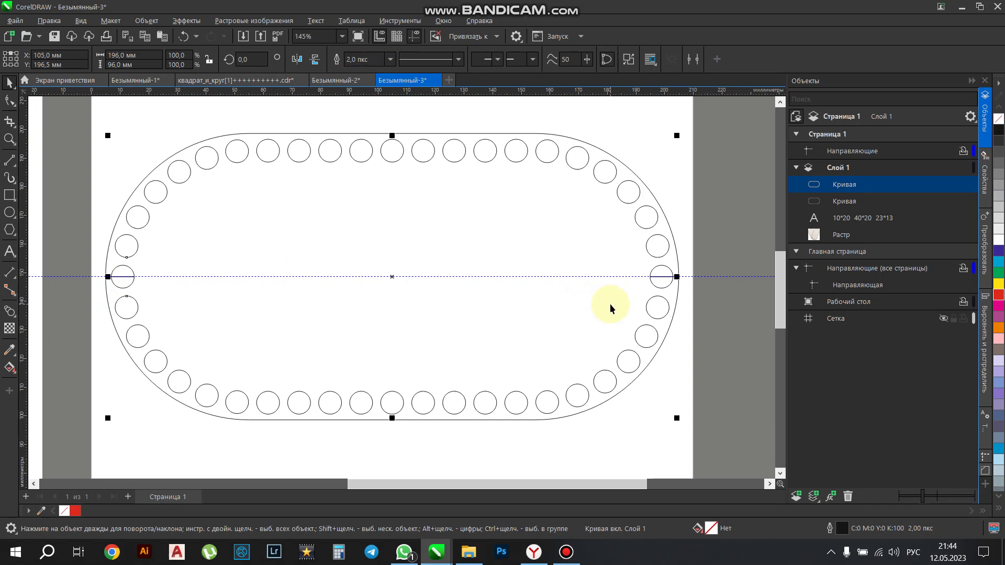
Merge the upper and lower rows of holes into a single curve object with the Combine command.
right_click(852, 188)
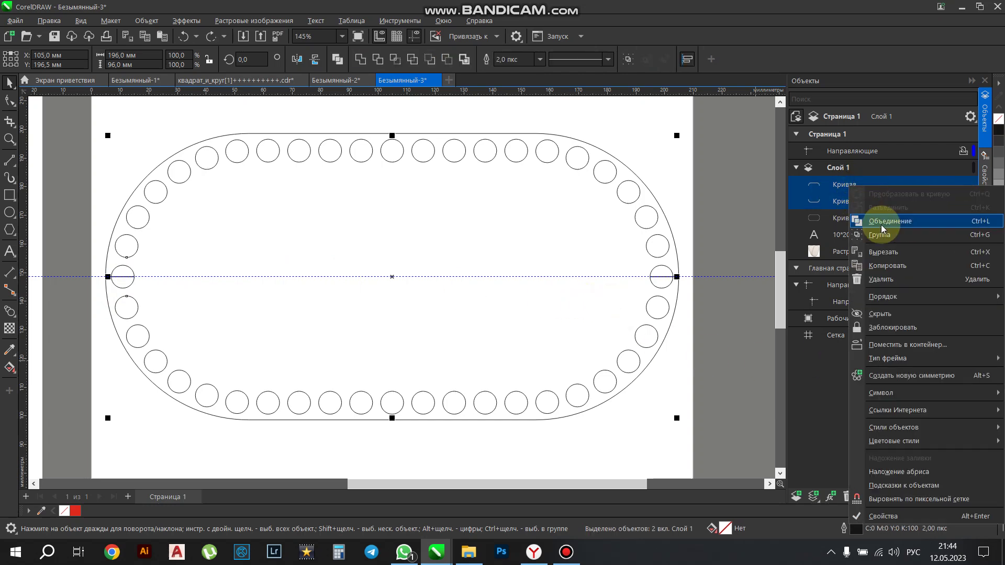
click(886, 225)
scroll(146, 280, up, 4)
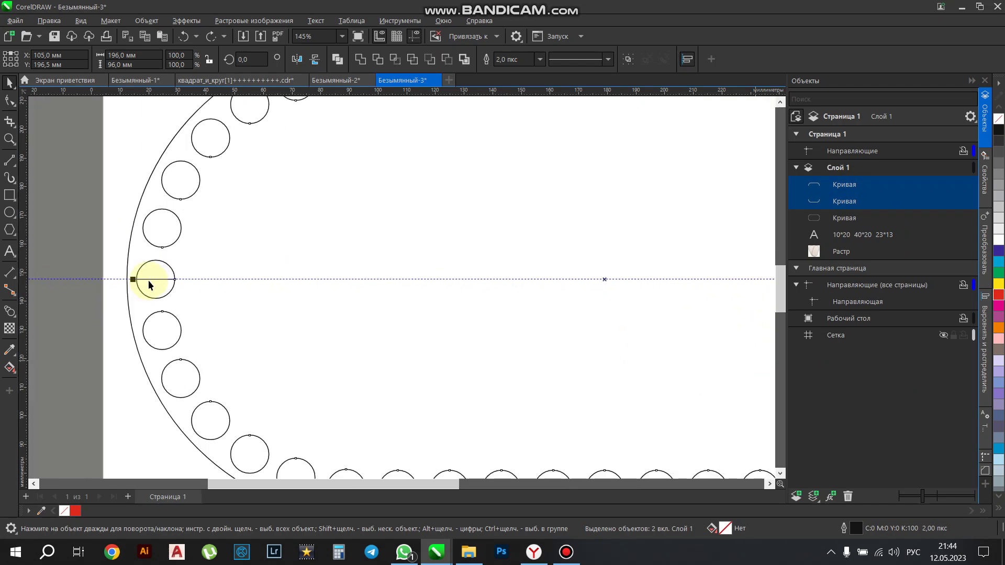
scroll(164, 284, up, 2)
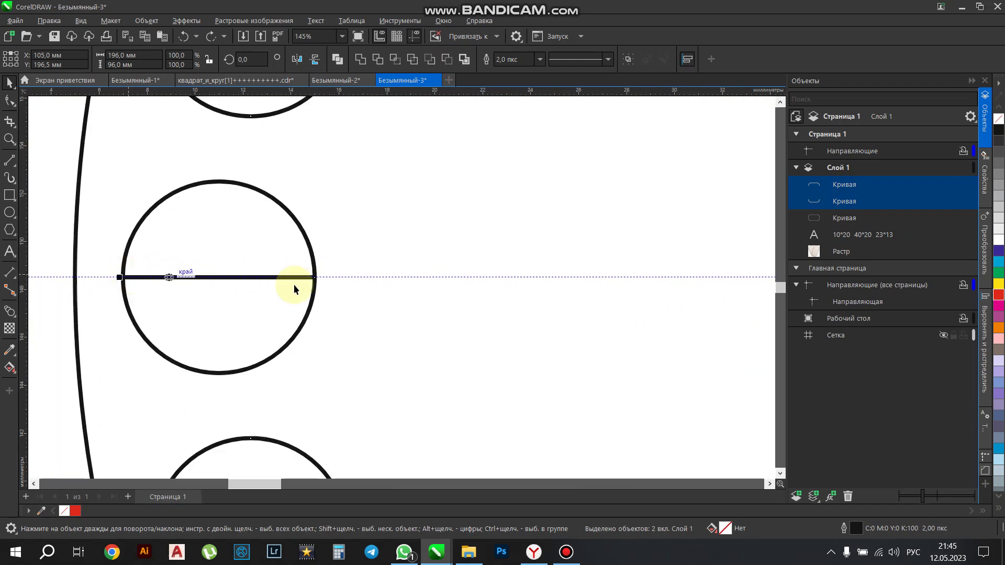
key(ctrl+l)
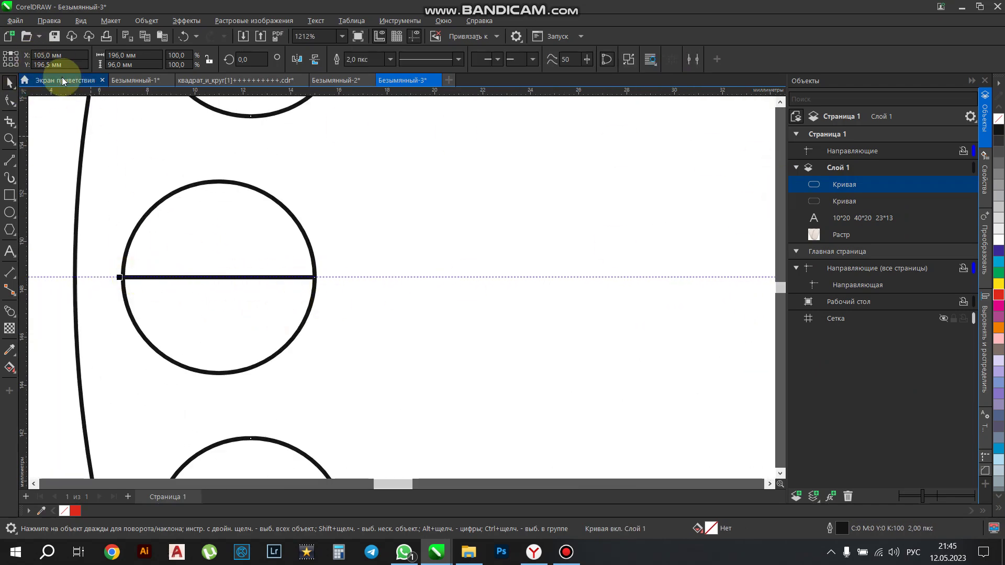
Delete the straight segment crossing the hole at the oval's left end with the Shape tool.
click(8, 100)
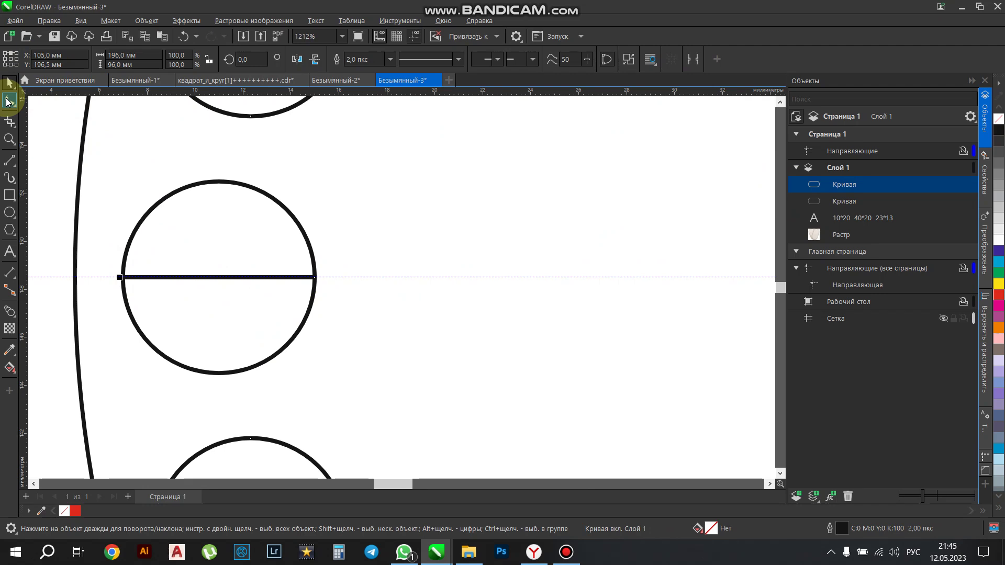
click(194, 257)
scroll(140, 277, up, 2)
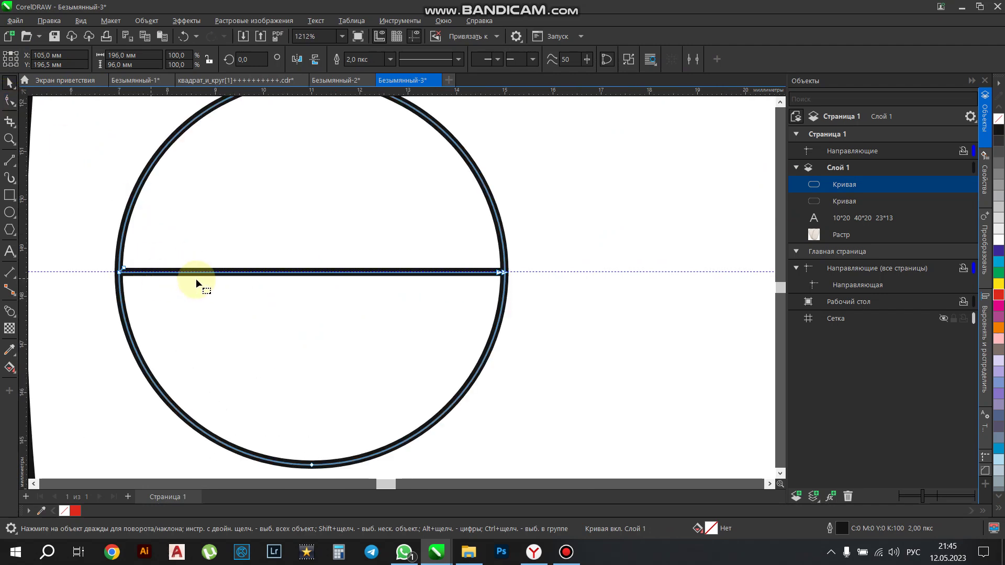
click(241, 272)
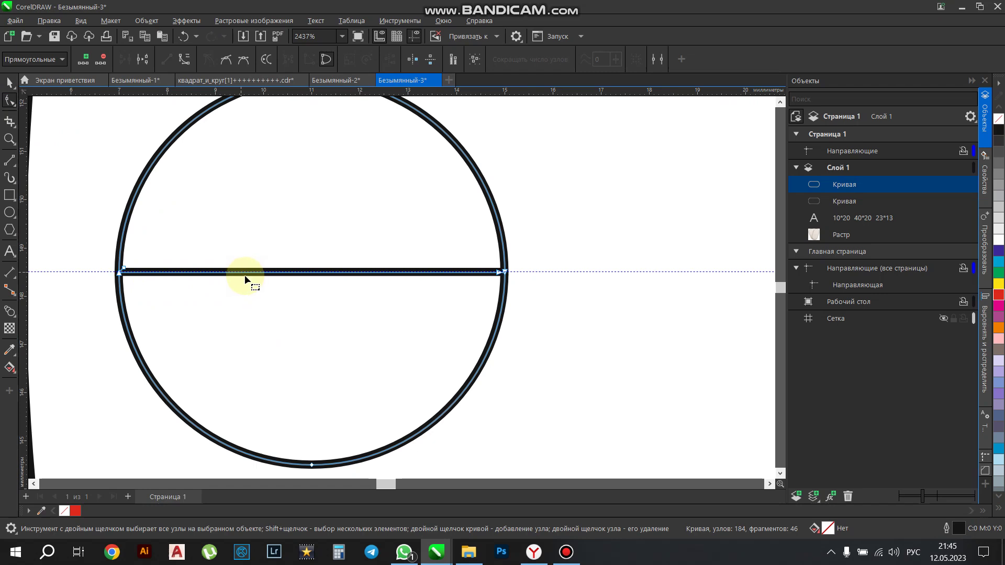
click(246, 288)
key(Delete)
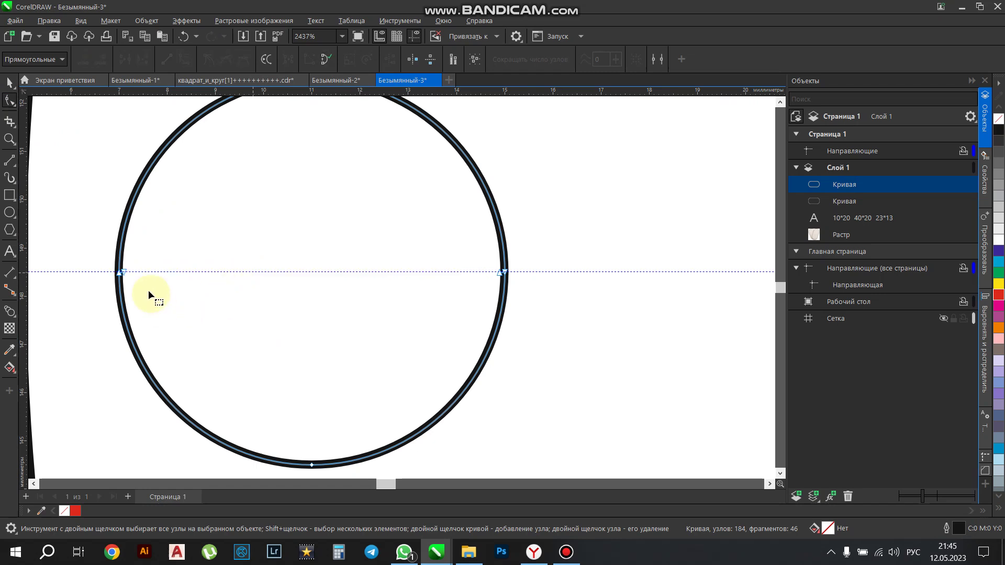
Join the open end nodes on the outer side of the hole at the oval's left end.
scroll(99, 256, up, 2)
drag(99, 253, 200, 330)
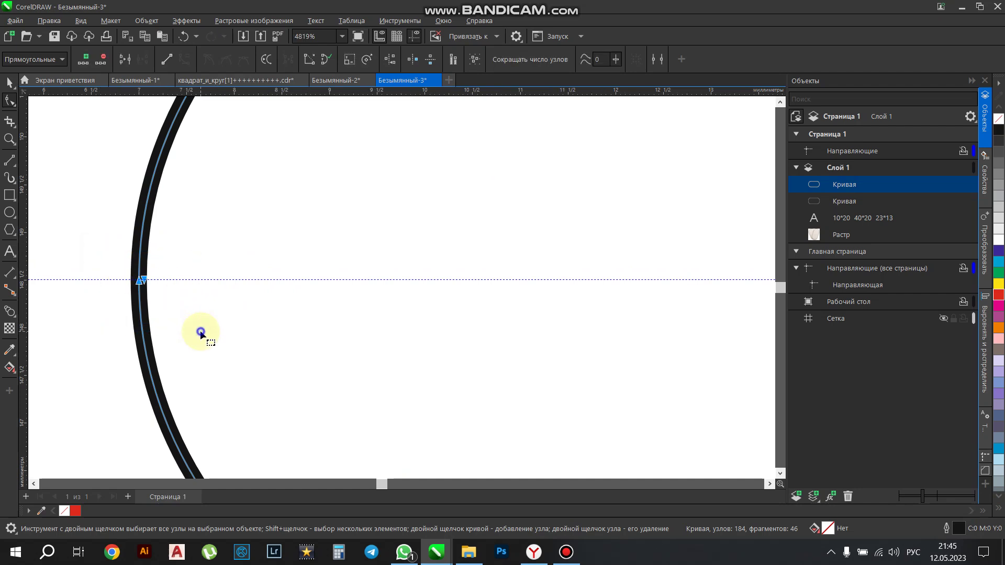
right_click(200, 331)
click(252, 151)
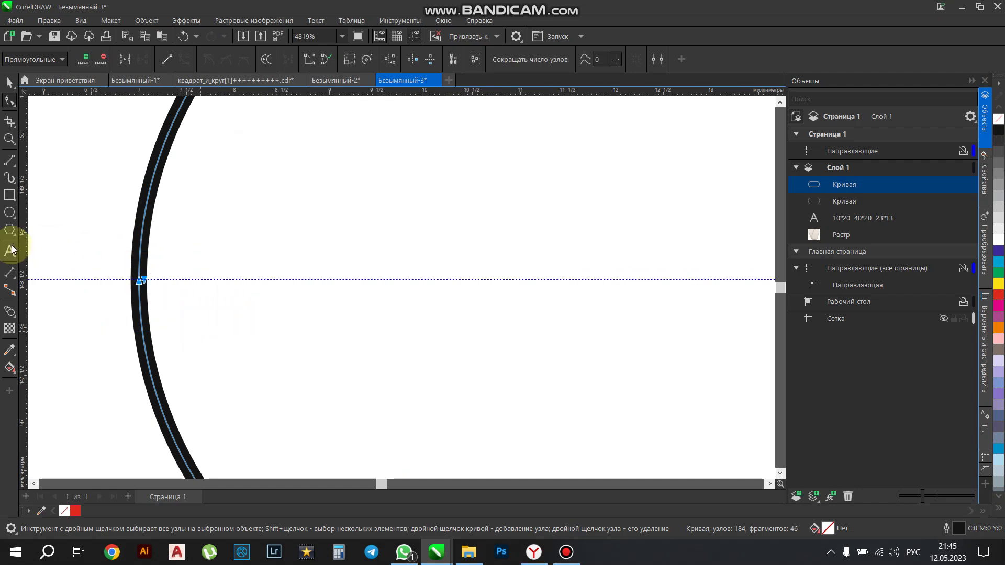
Undo the node join, the segment deletion and the Combine of the two hole rows.
scroll(134, 281, down, 4)
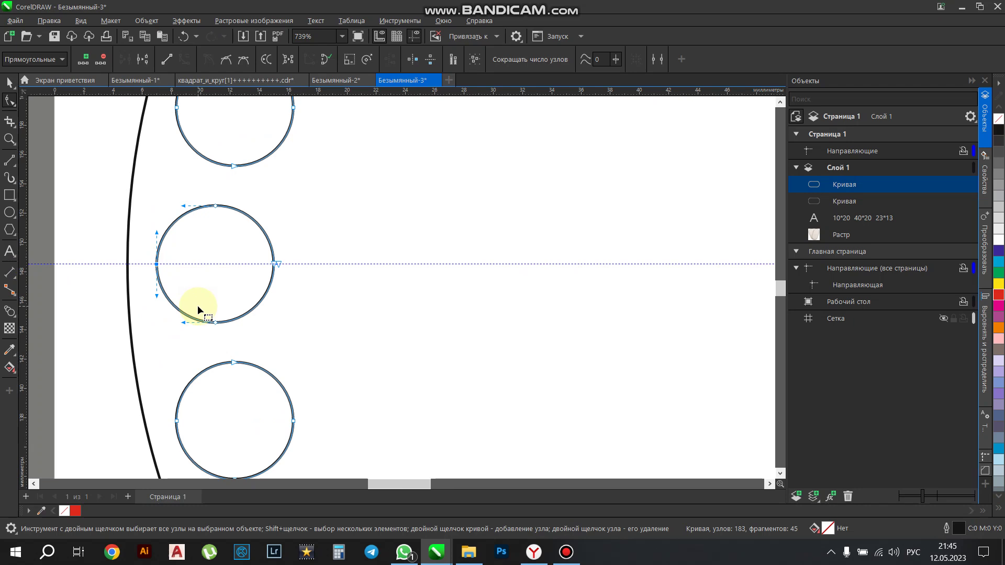
key(ctrl+z)
key(ctrl+z)
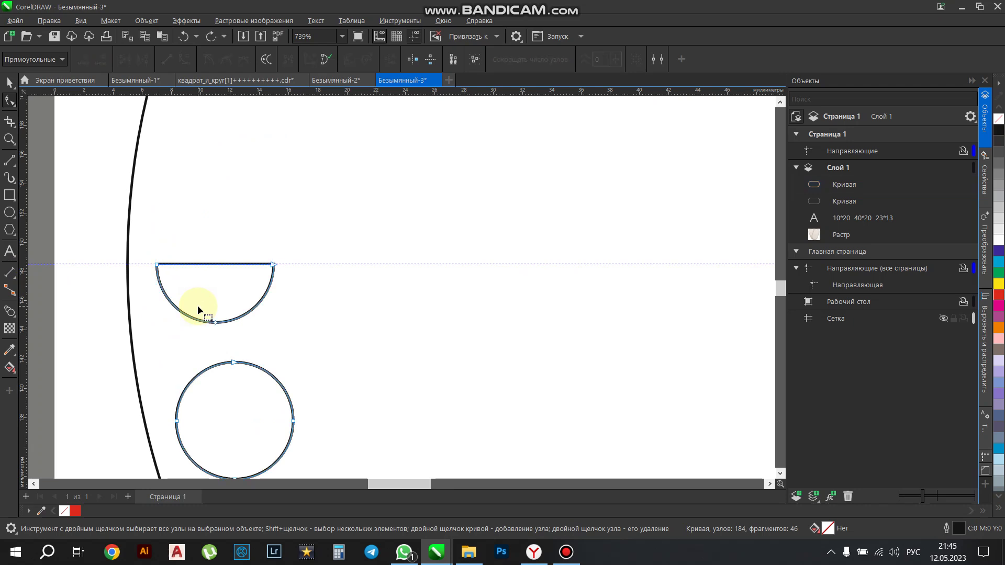
scroll(207, 239, down, 3)
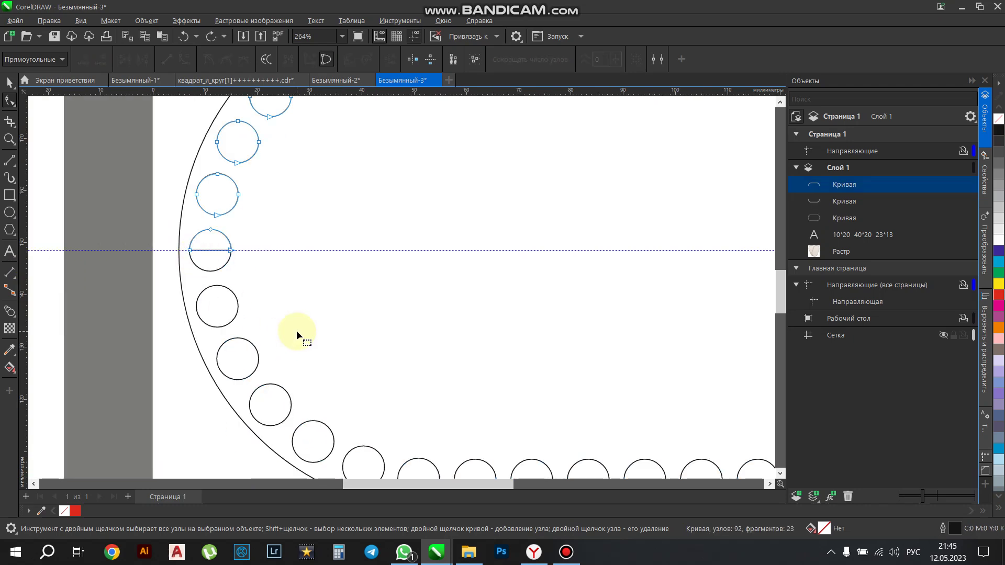
Weld the upper and lower rows of holes into a single curve and check the nodes of the holes.
click(842, 201)
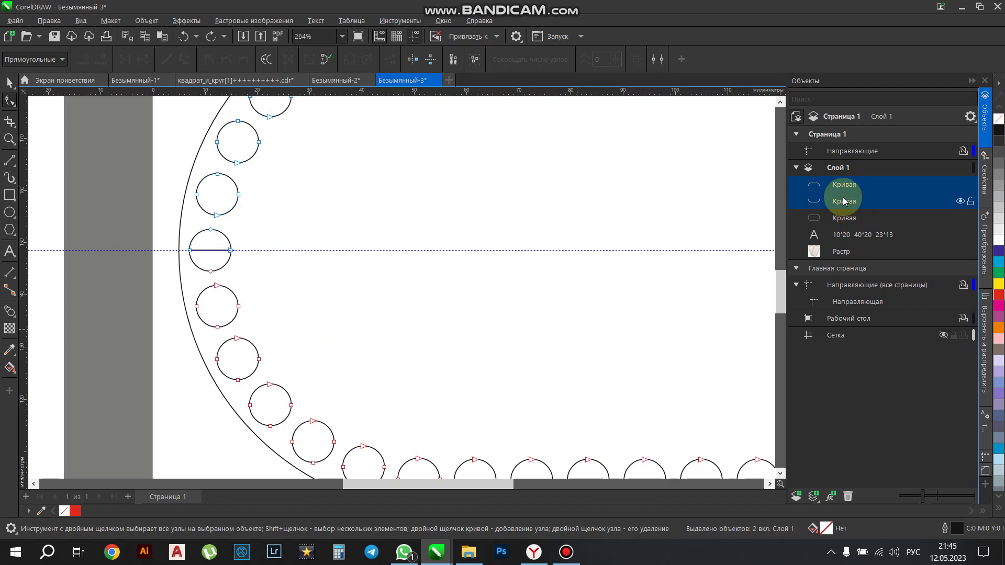
click(10, 83)
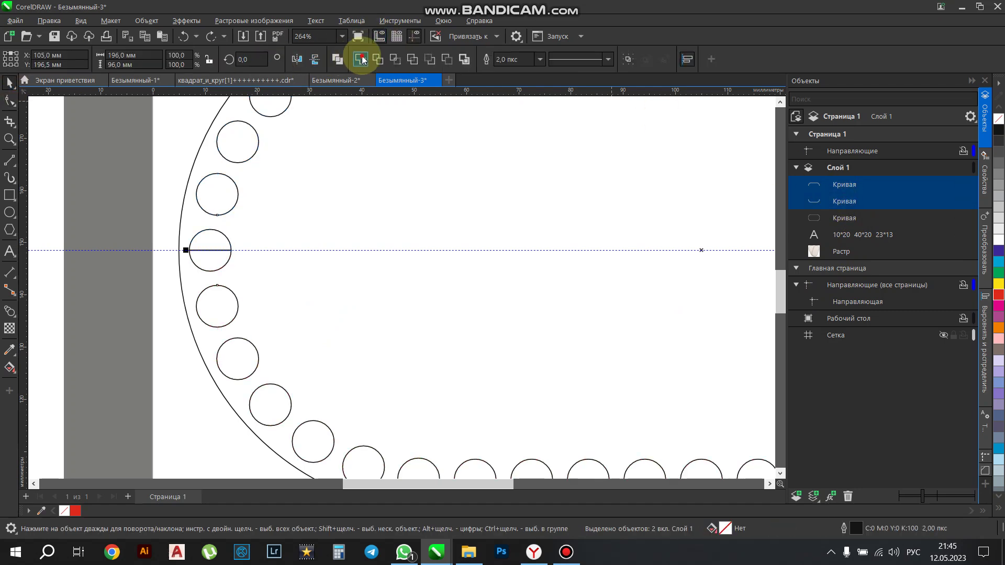
scroll(140, 227, down, 5)
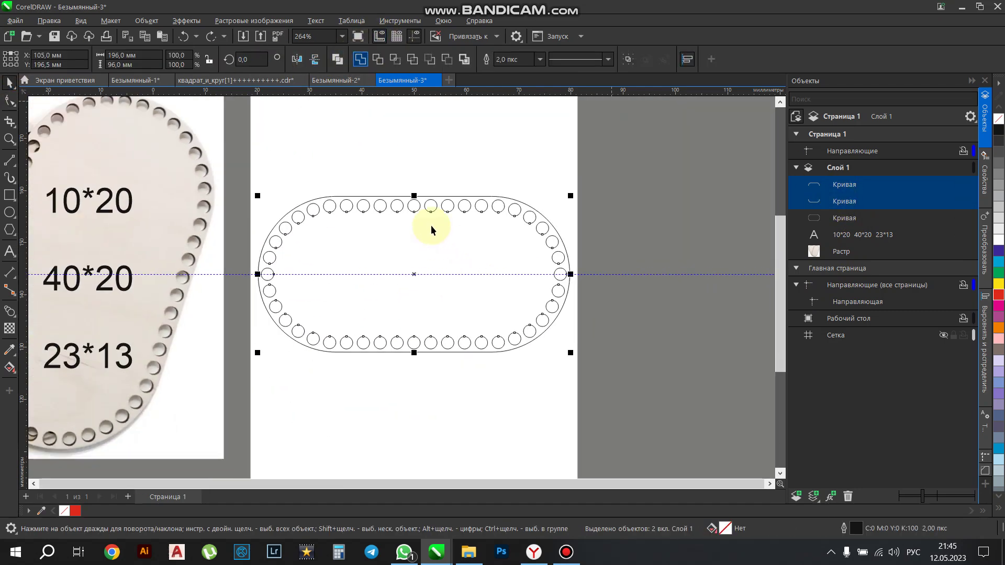
scroll(544, 246, up, 1)
key(ctrl+l)
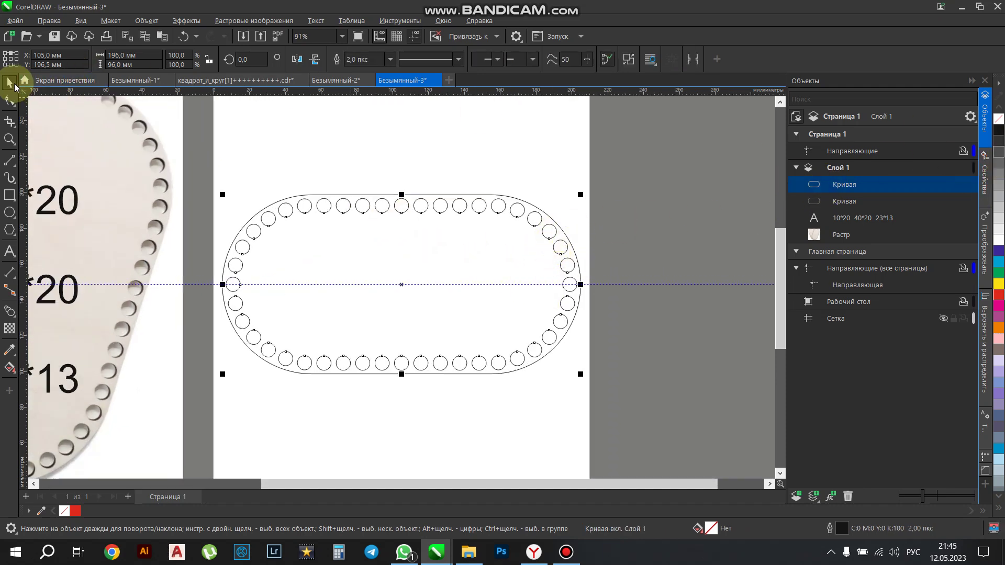
click(9, 101)
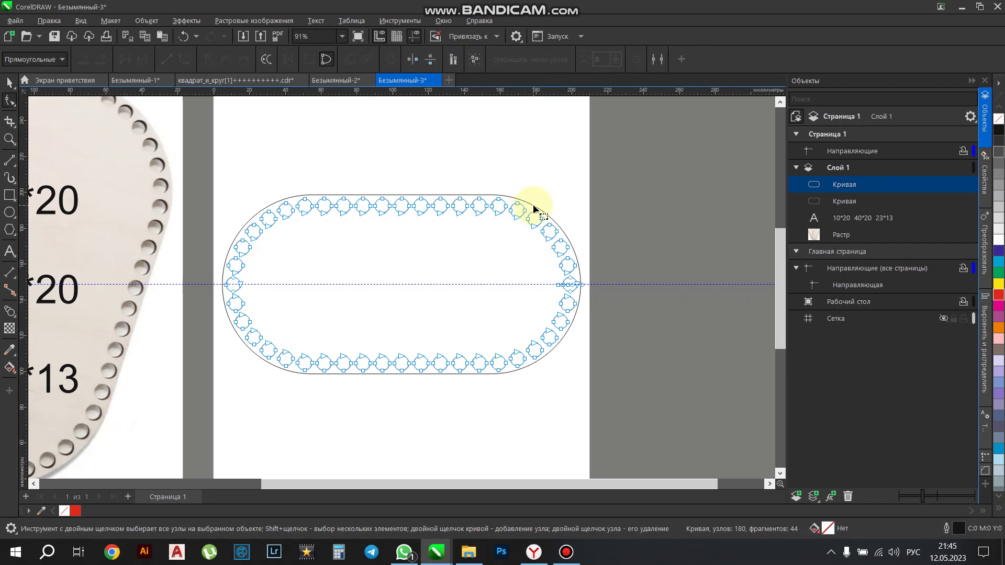
scroll(533, 209, up, 4)
shift+click(532, 202)
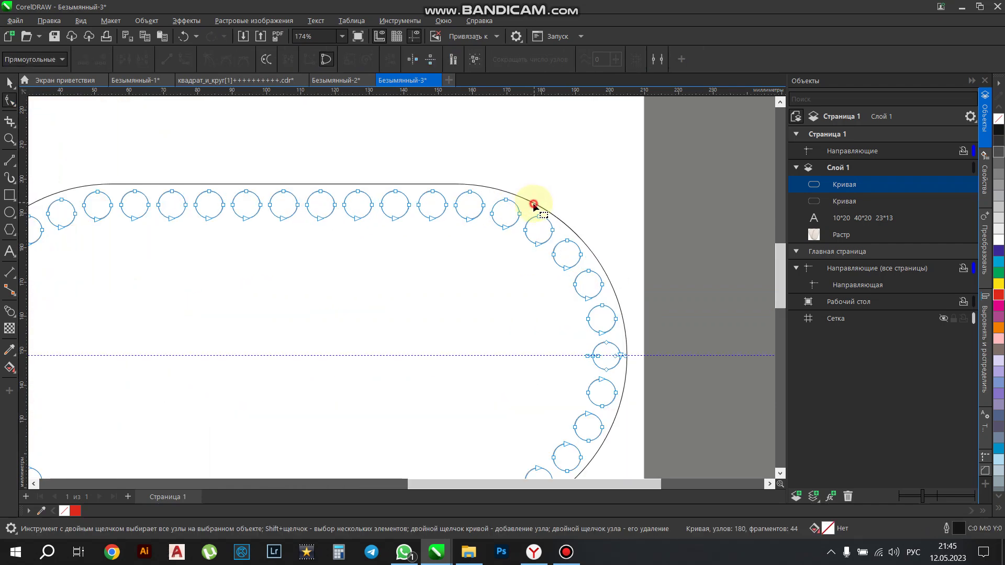
scroll(639, 202, down, 3)
Cut the holes out of the oval with Back Minus Front, and fill the resulting shape with 70% black.
click(9, 83)
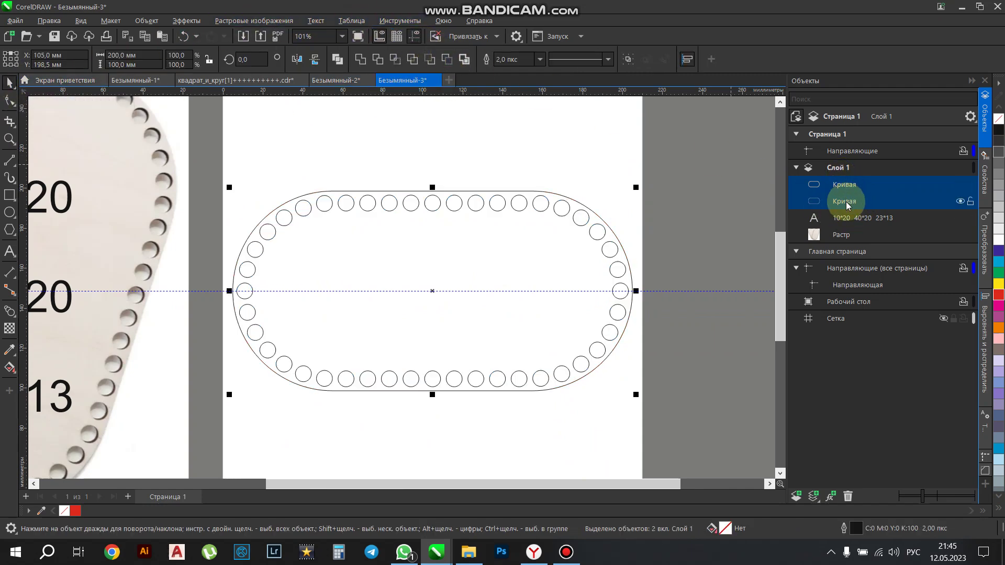
click(446, 61)
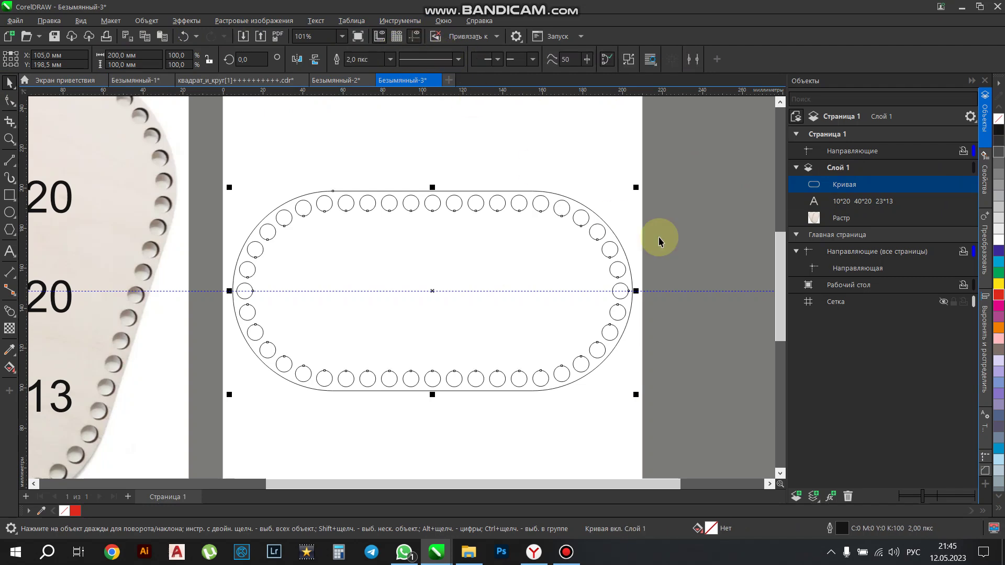
click(998, 166)
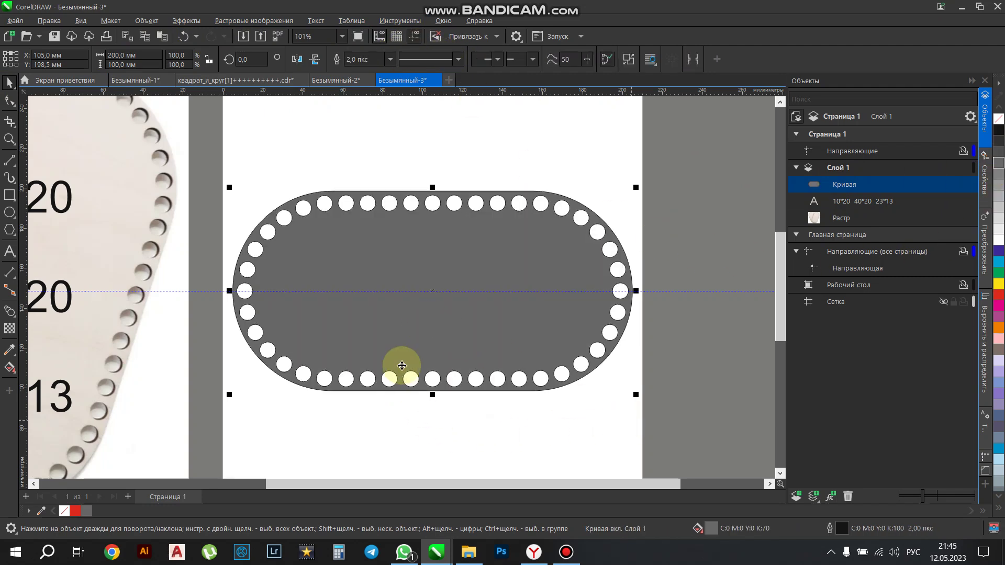
scroll(398, 283, down, 1)
scroll(398, 283, down, 2)
scroll(398, 294, down, 1)
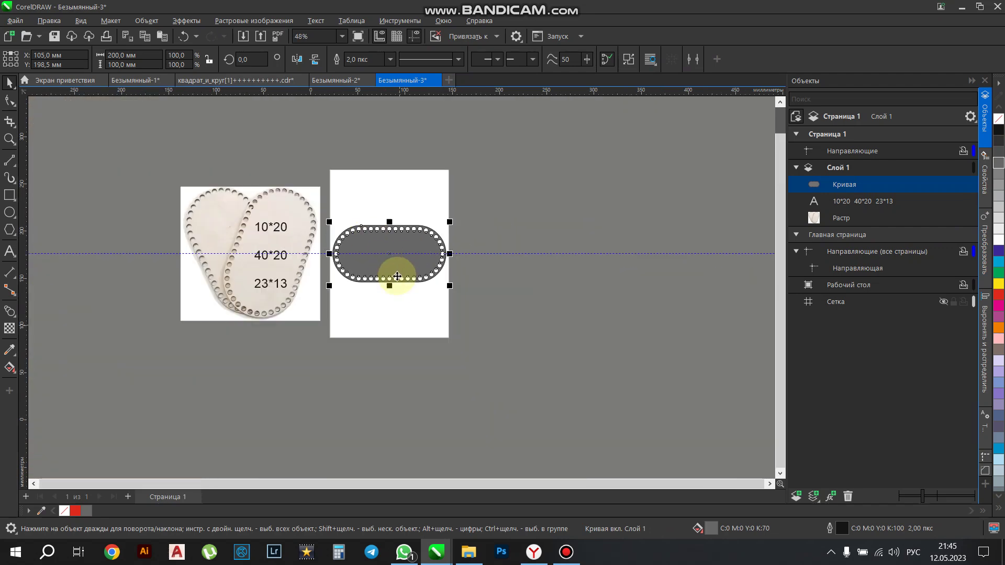
click(363, 370)
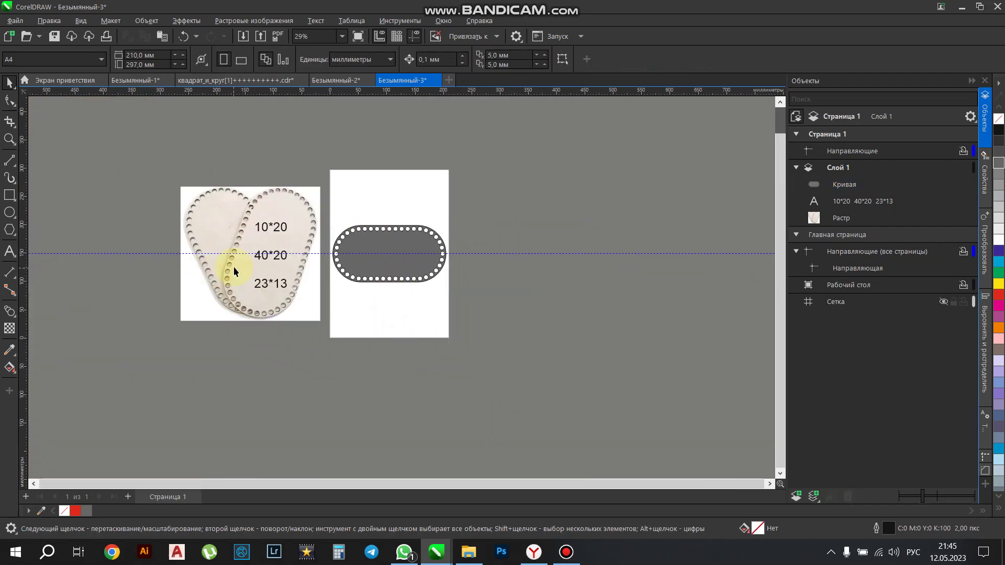
scroll(233, 268, up, 1)
scroll(233, 268, up, 1)
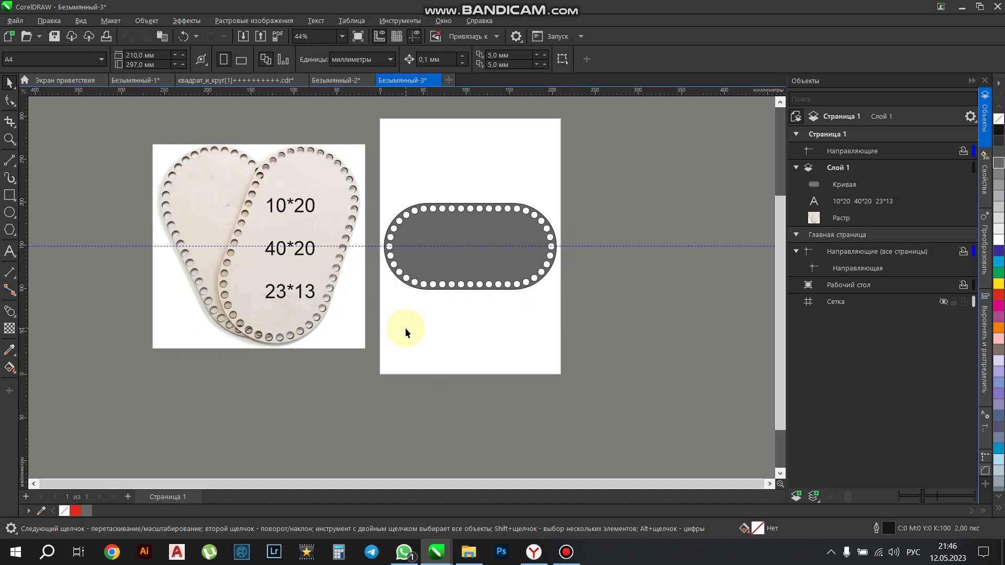
click(567, 554)
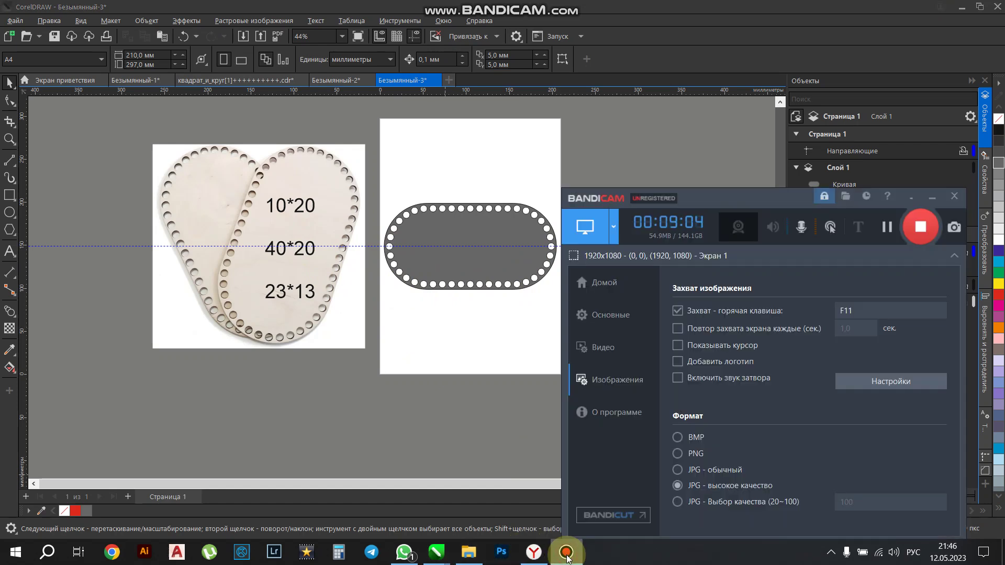